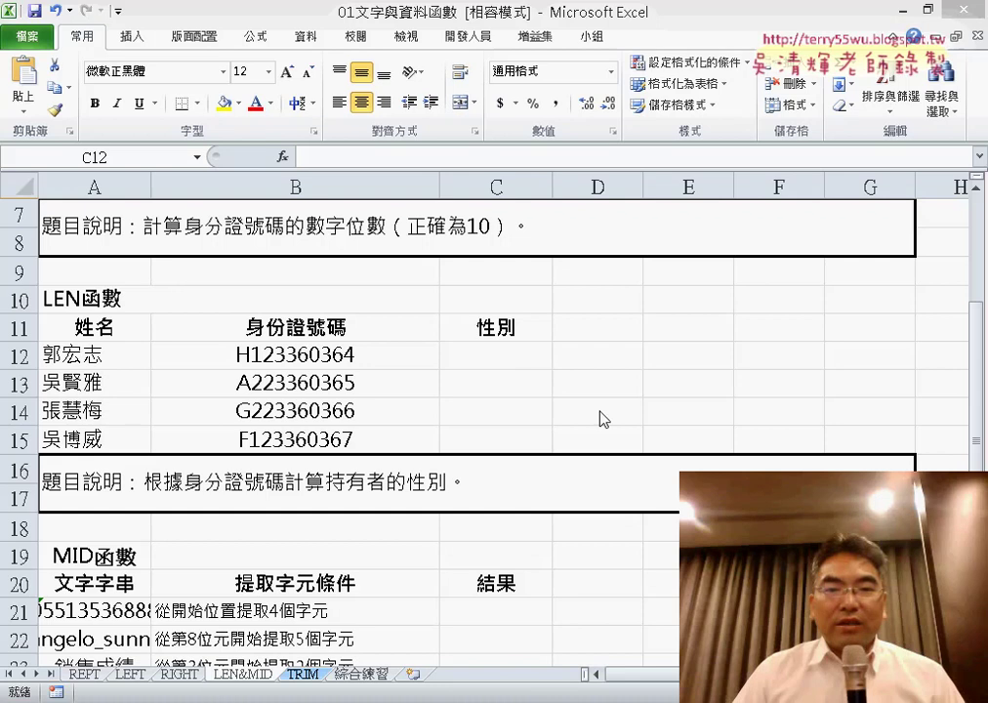
Step: Select gender cell C12 and scroll around the ID-number table
left_click(496, 355)
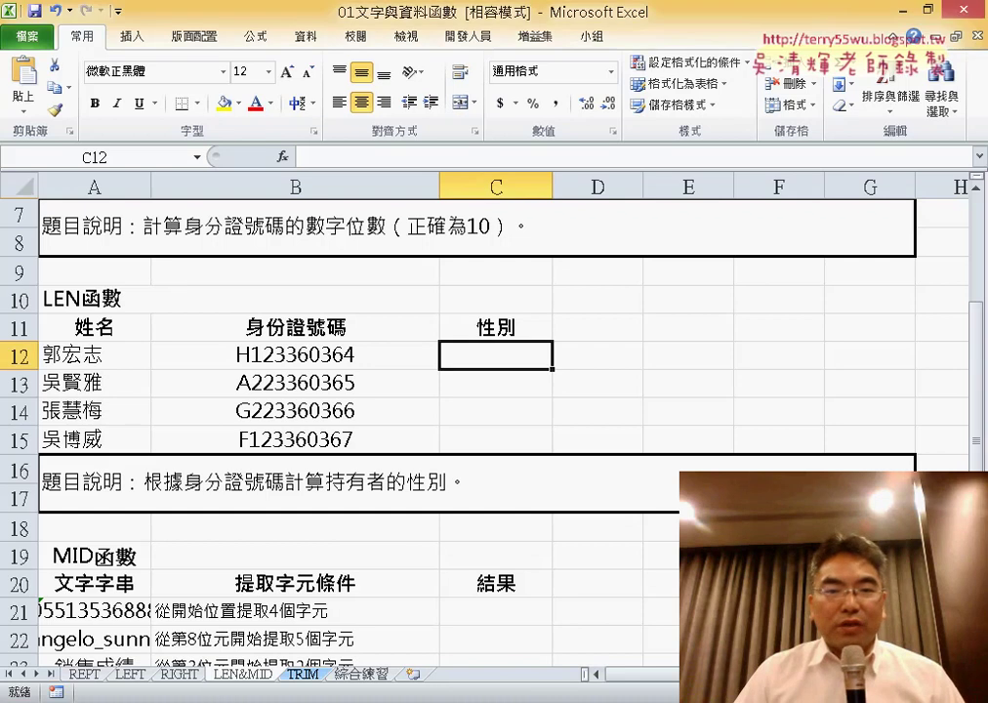
scroll(488, 391, "up", 1, "ctrl")
scroll(488, 390, "up", 1, "ctrl")
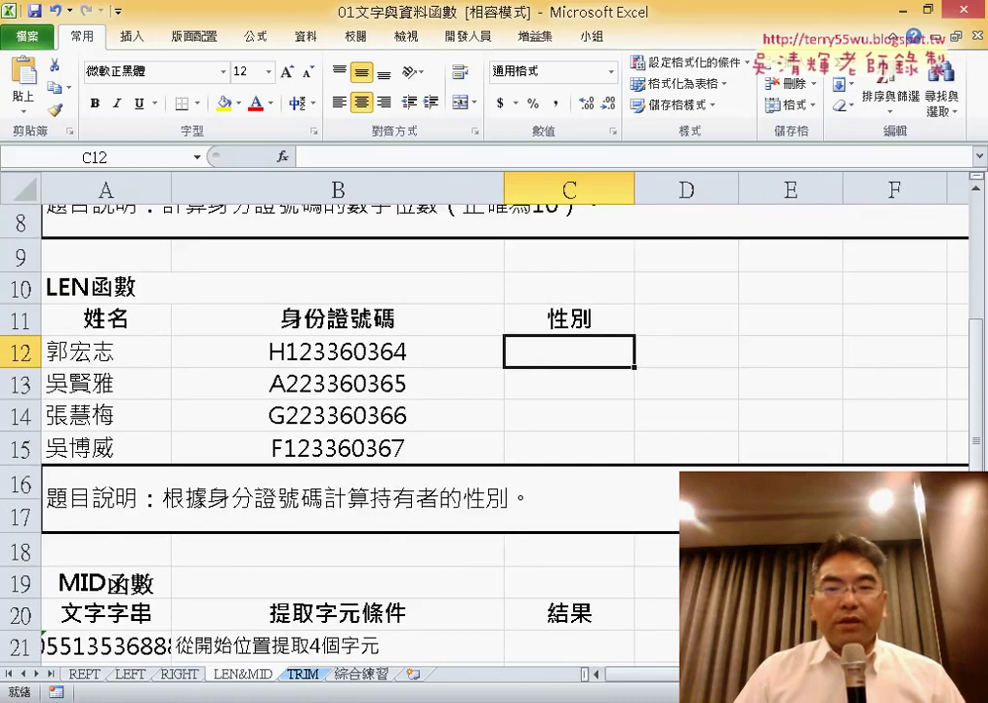
scroll(673, 391, "down", 1)
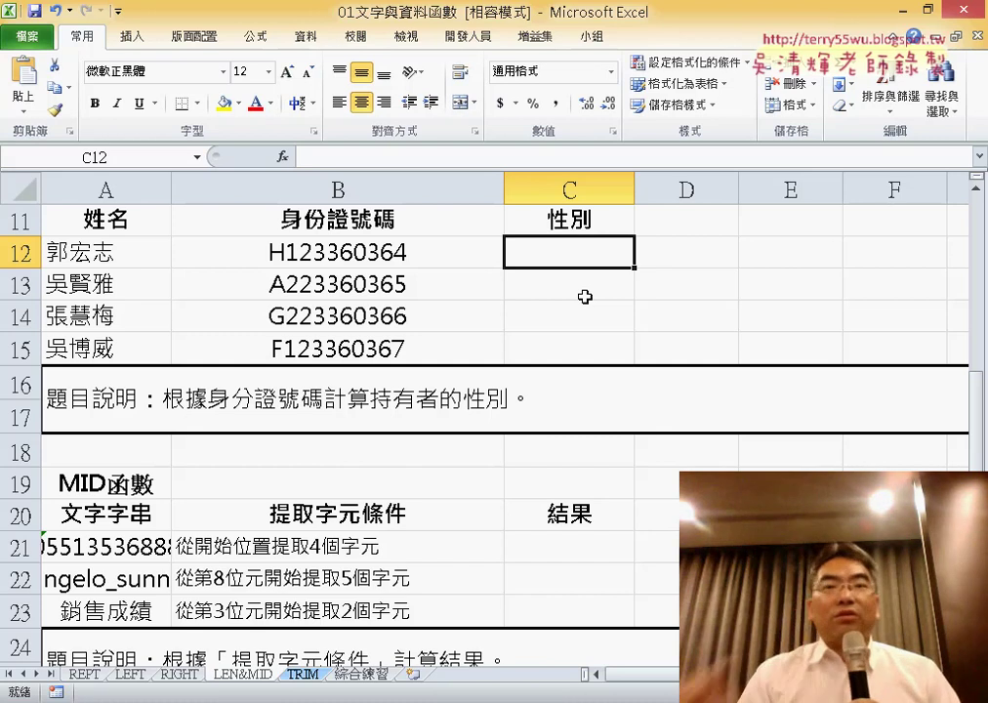
Step: Mark up B12's ID number in red, clear the marks, and go to the LEFT sheet
left_click(317, 255)
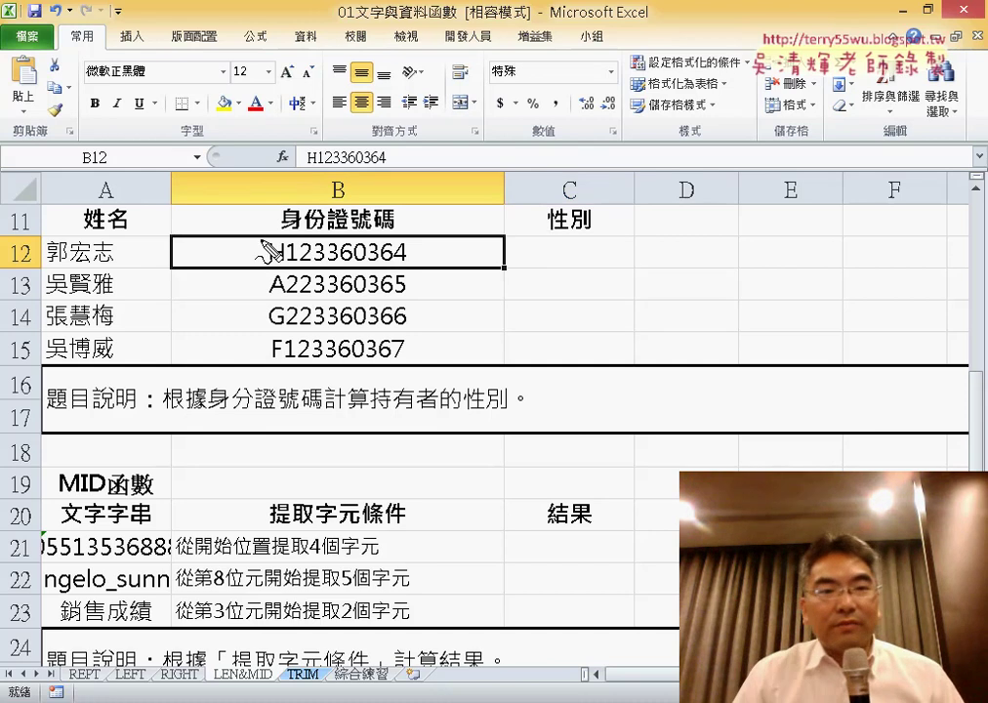
left_click_drag(239, 274, 442, 271)
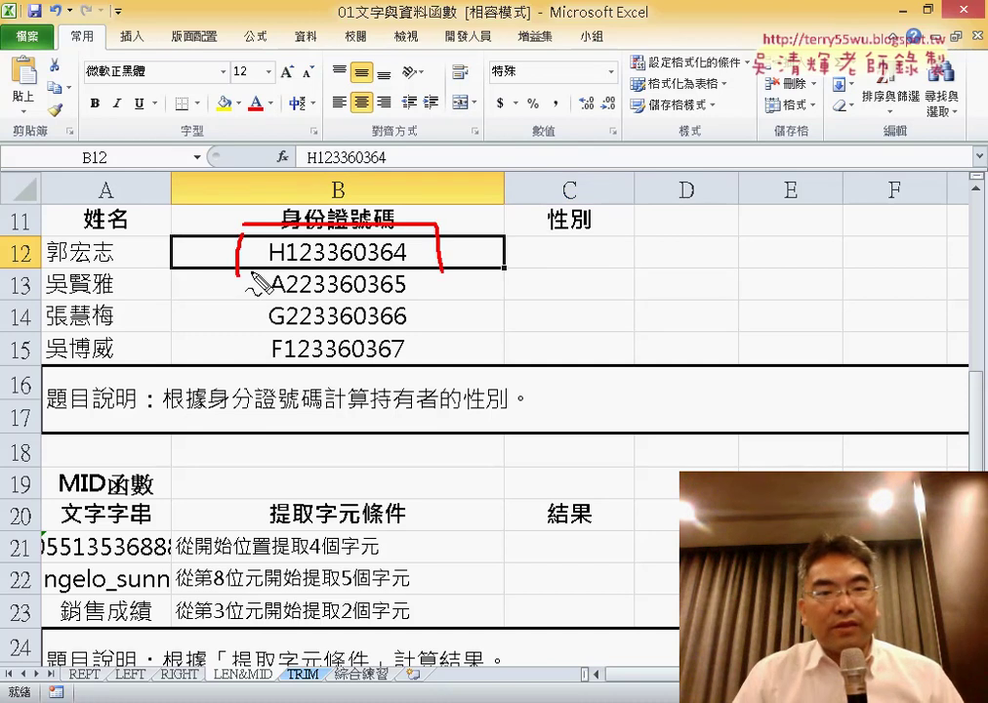
left_click_drag(270, 265, 305, 263)
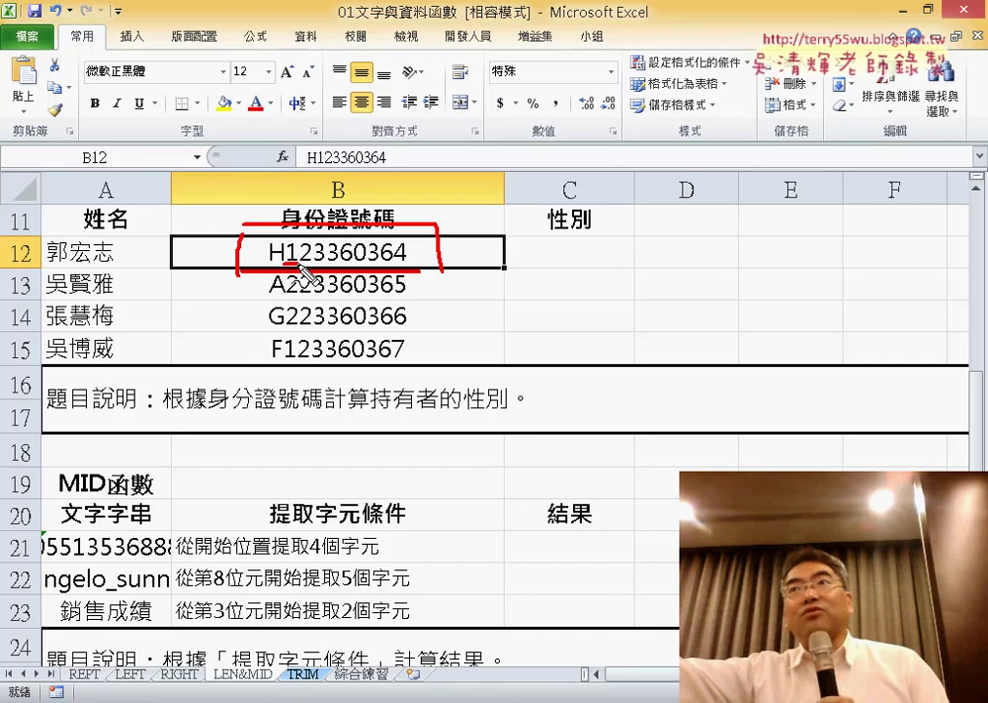
key("Escape")
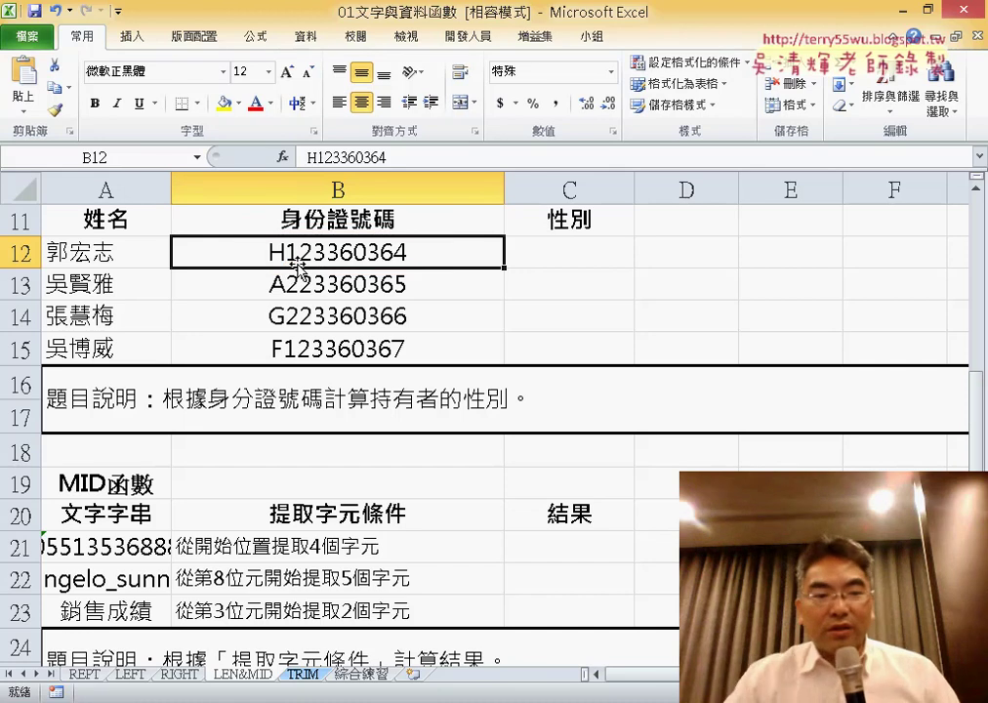
left_click(137, 675)
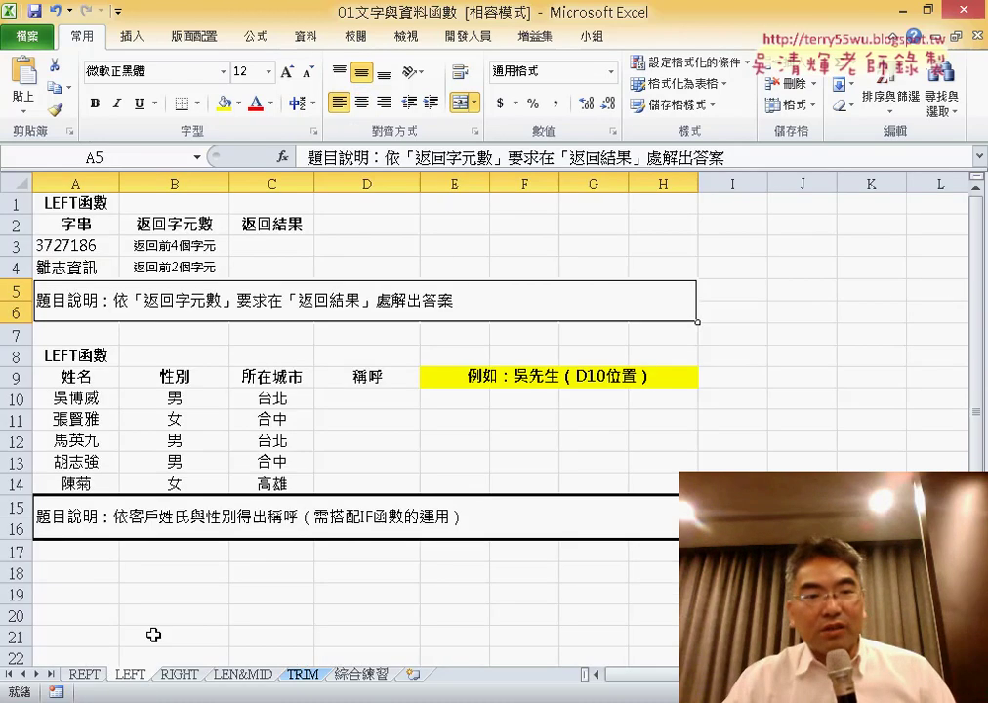
Step: Insert the LEFT function into C3 from the 文字 (text) category
left_click(296, 250)
left_click(282, 156)
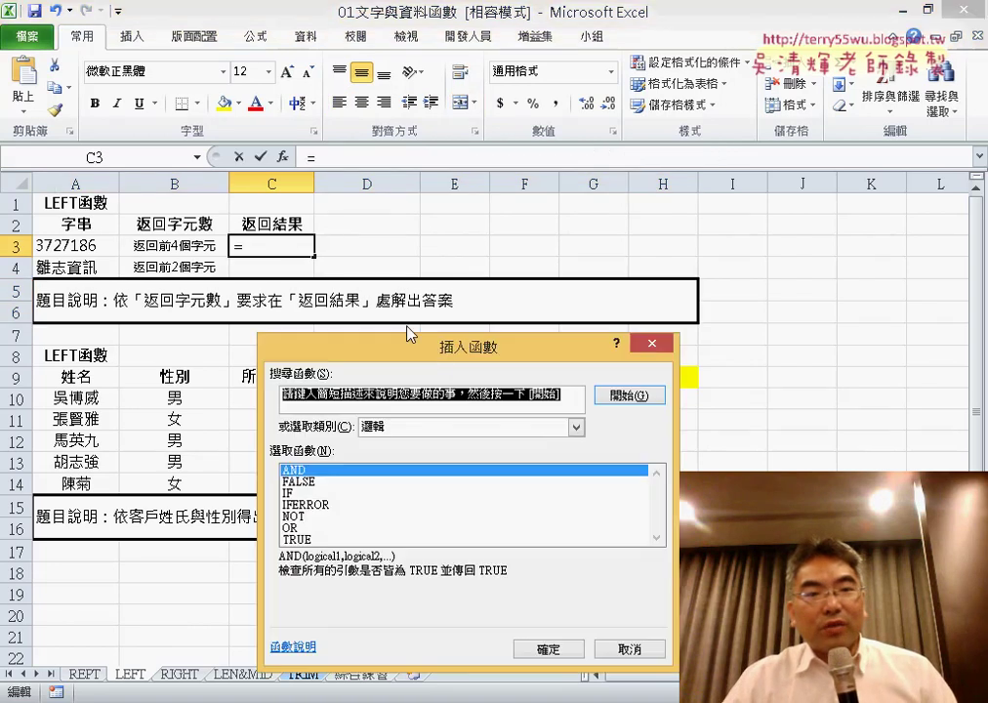
left_click_drag(409, 334, 531, 114)
left_click(585, 207)
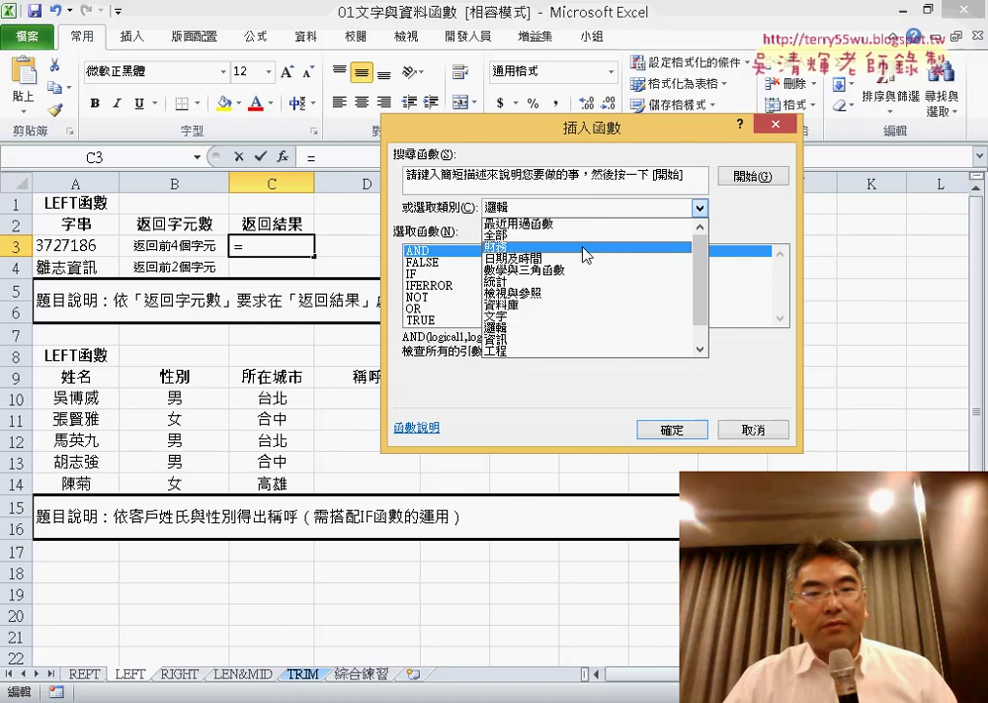
left_click(576, 317)
left_click_drag(780, 265, 785, 289)
left_click(467, 263)
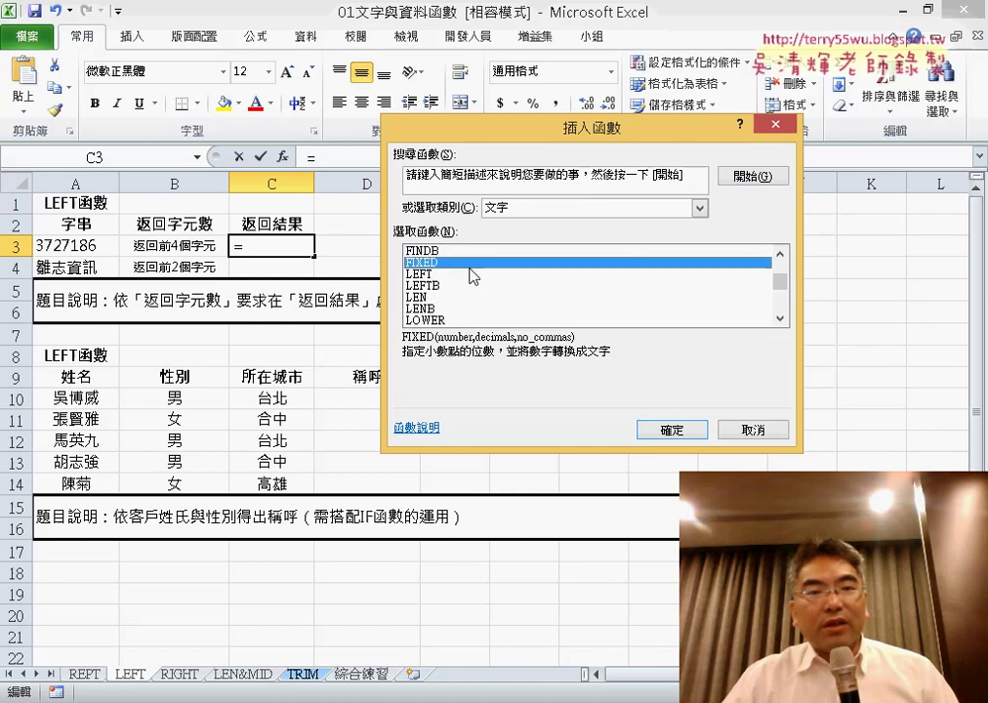
left_click(470, 275)
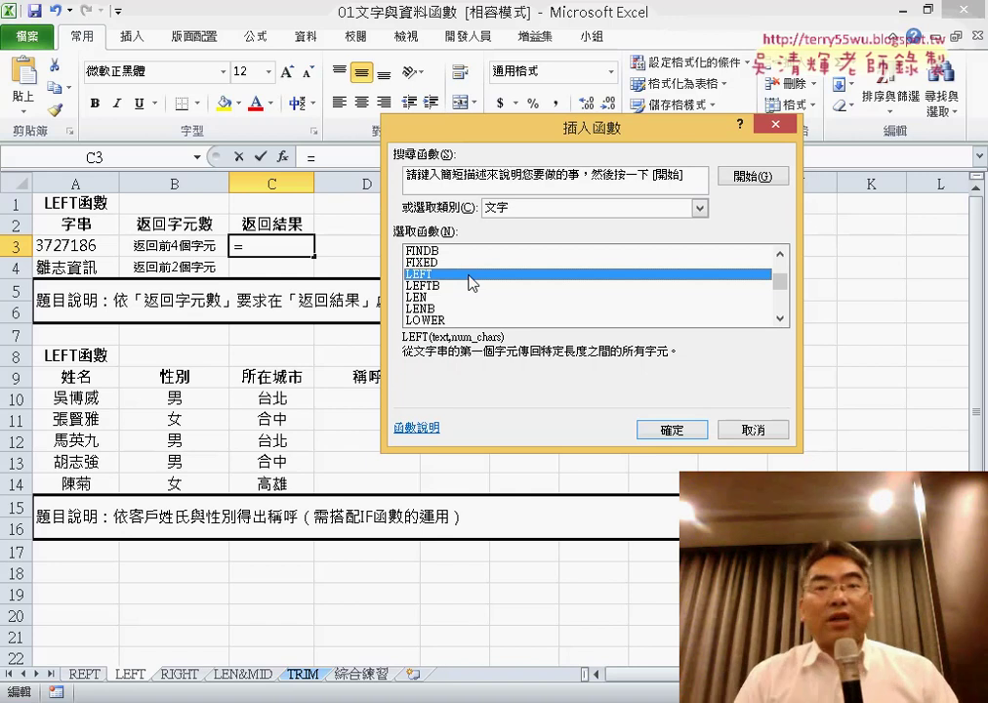
left_click(672, 432)
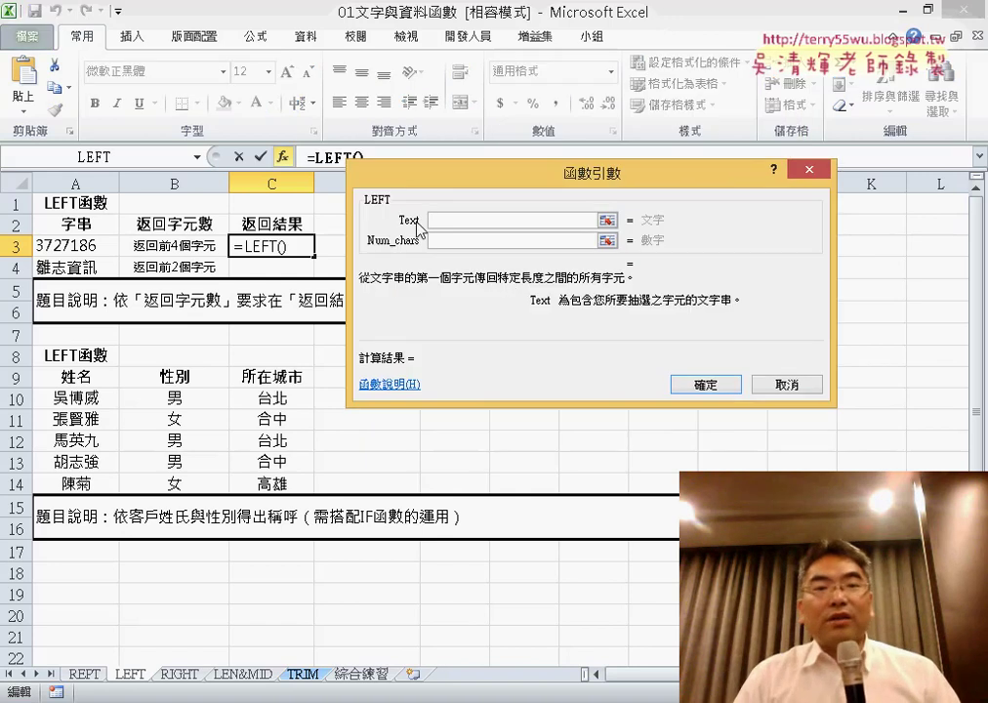
Step: Set LEFT's Text to A3 and Num_chars to 4 so C3 shows 3727
left_click(88, 247)
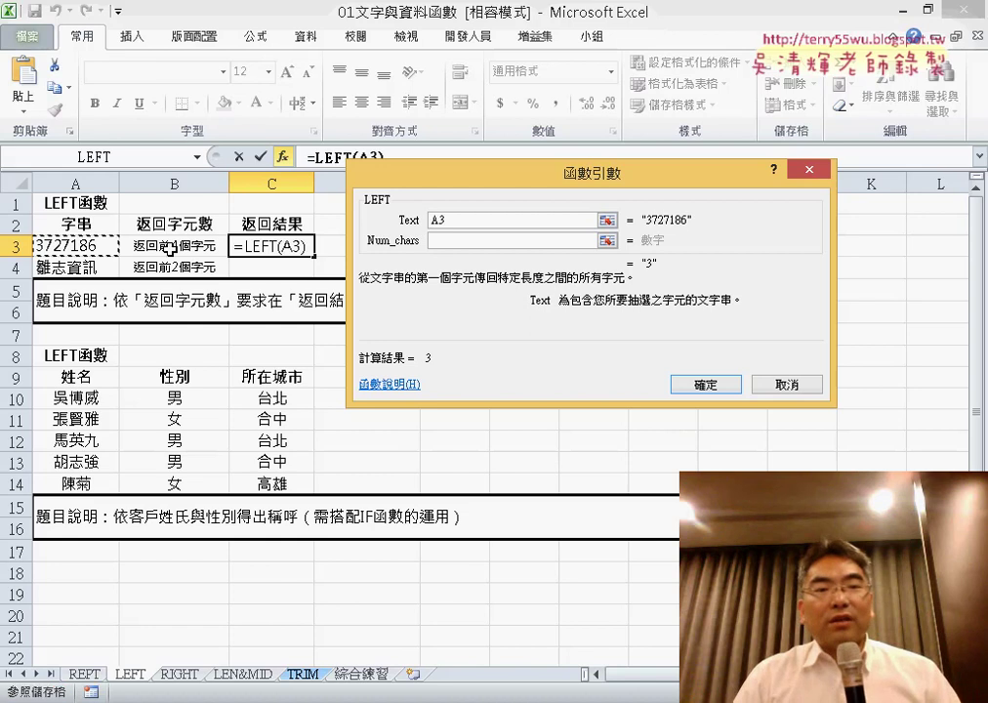
left_click(469, 241)
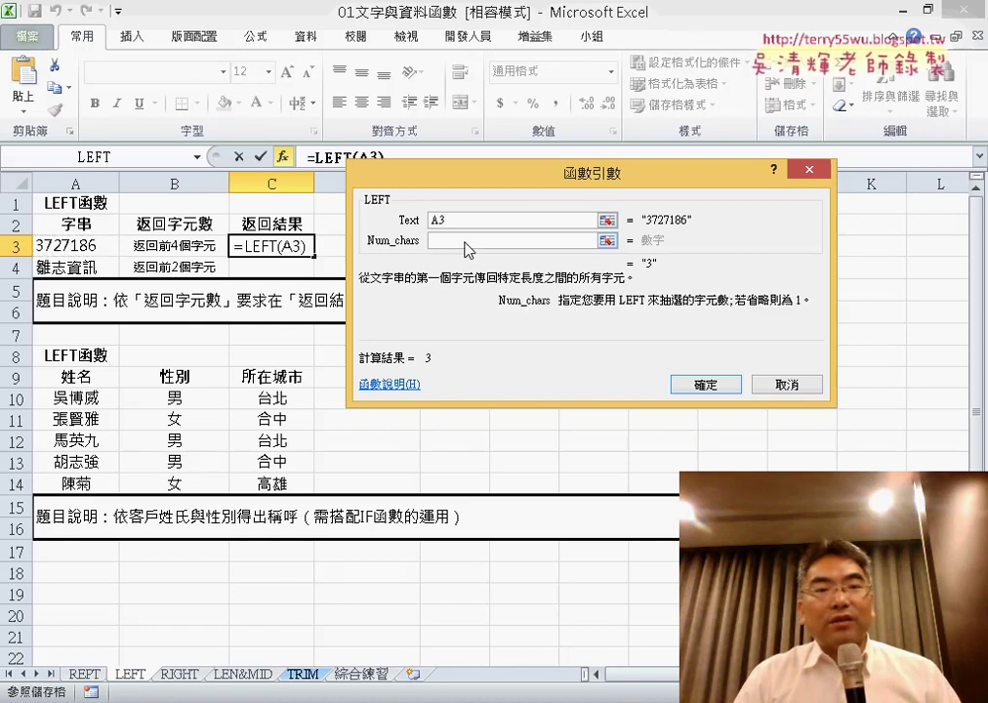
type("4")
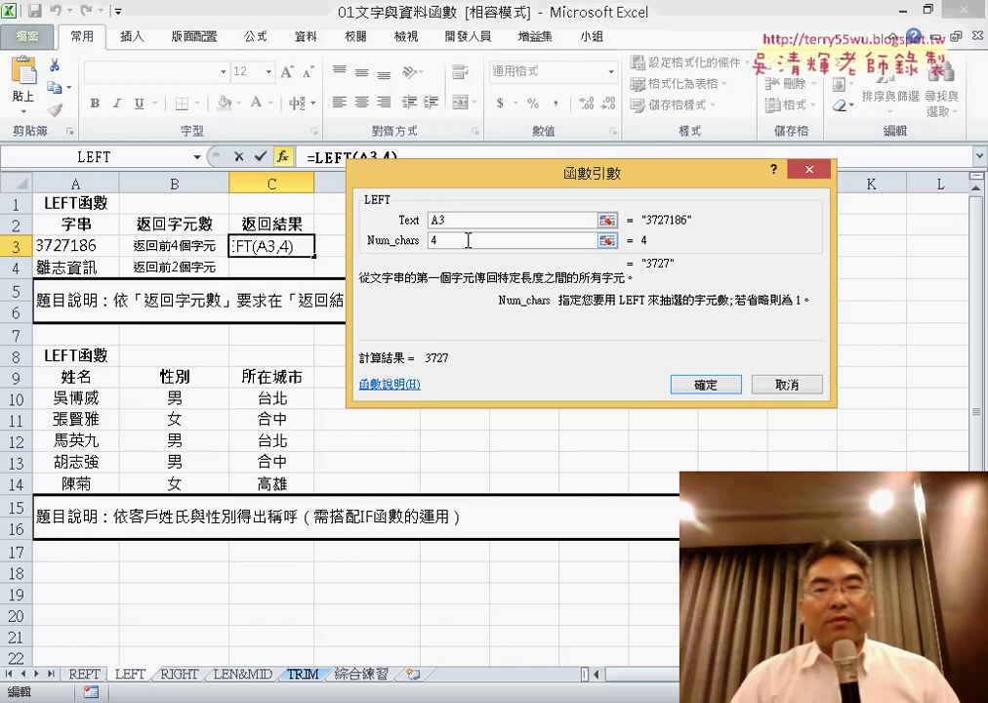
left_click(704, 387)
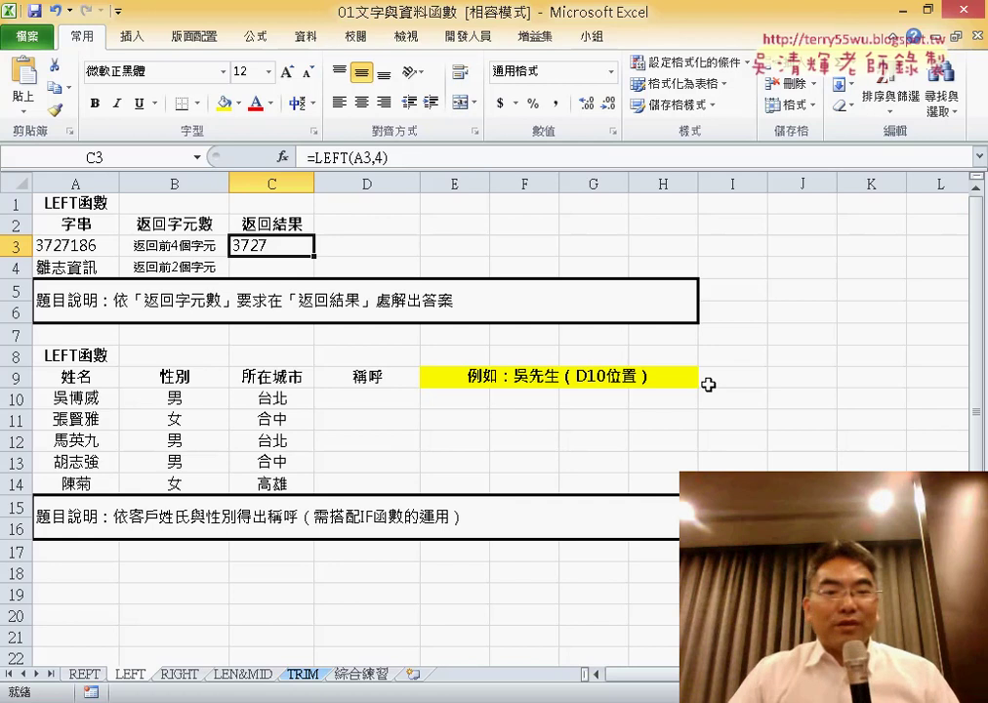
Step: Return to the LEN&MID sheet and select the blank gender cell C12
left_click(237, 670)
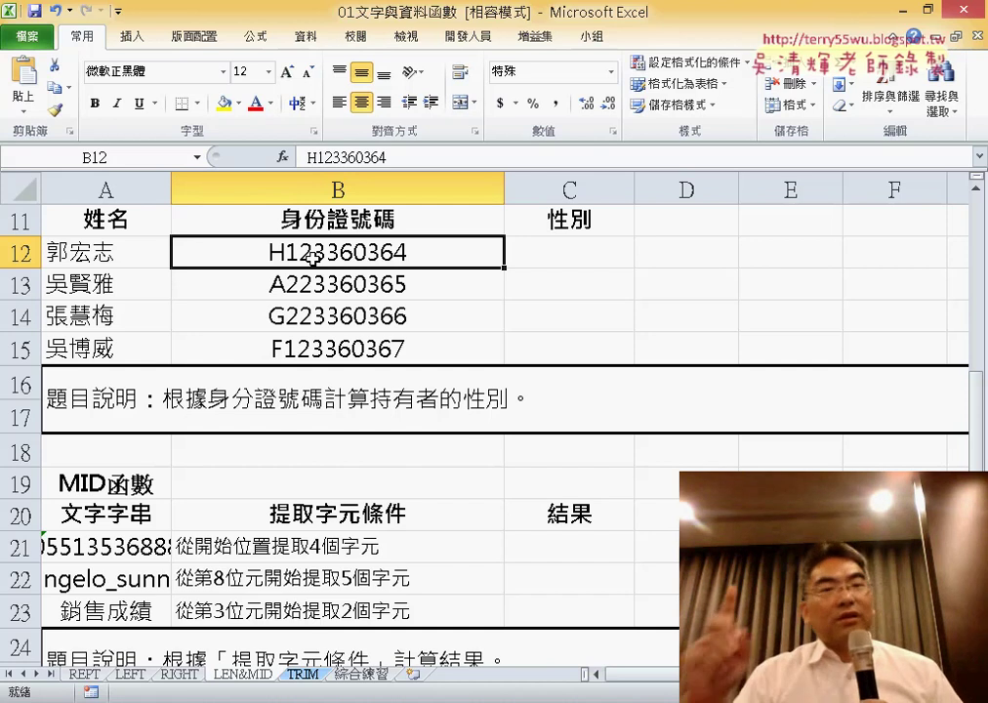
left_click(586, 258)
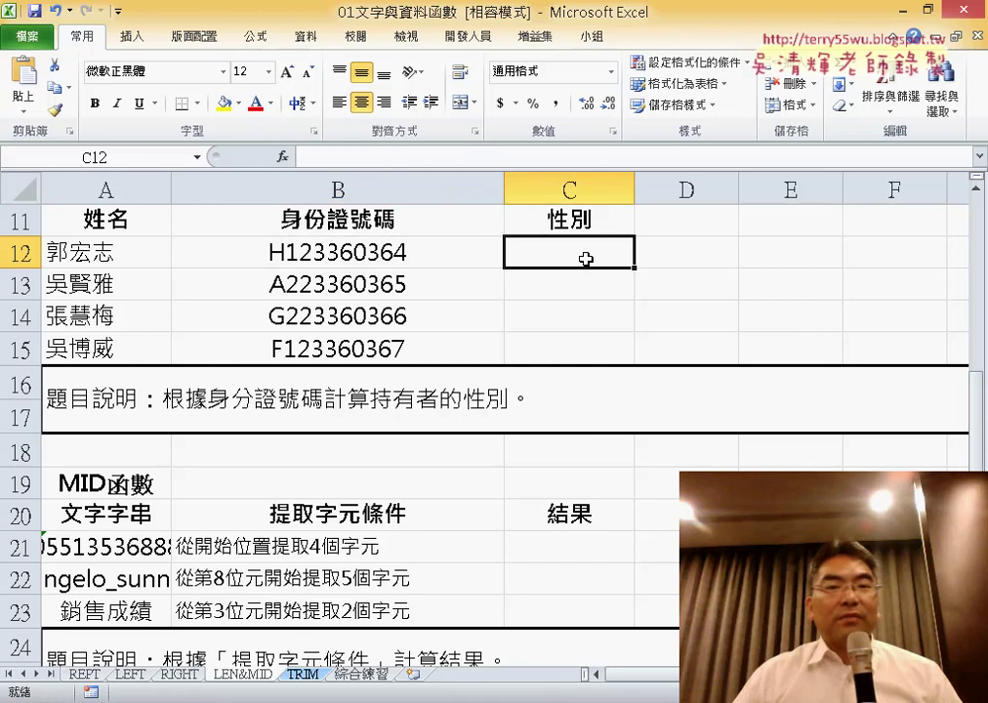
scroll(586, 259, "up", 1)
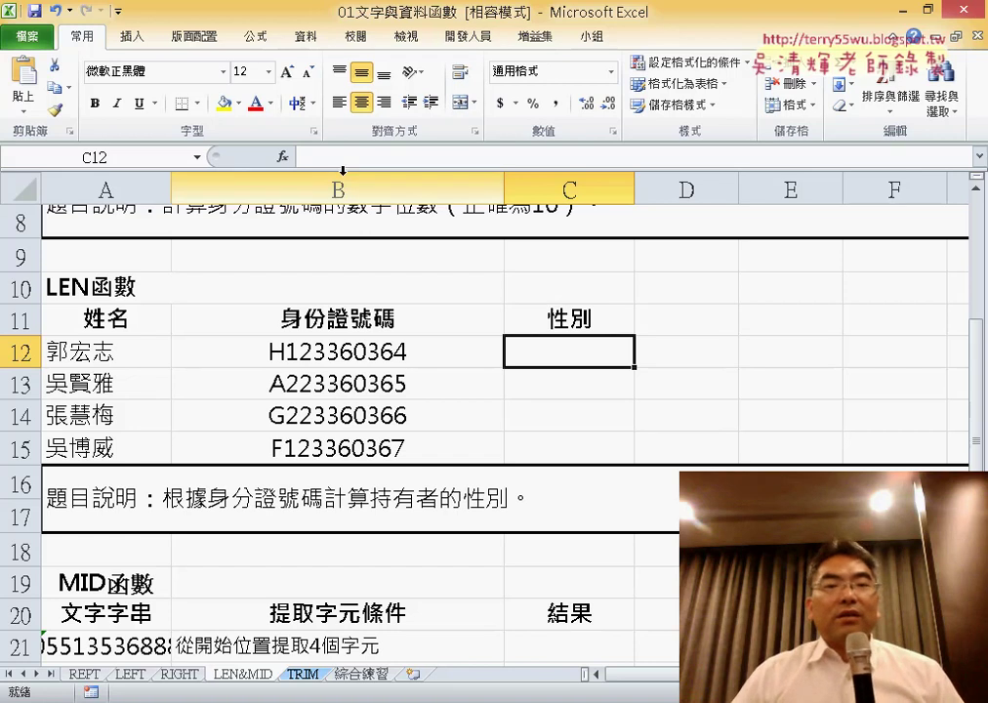
scroll(343, 170, "down", 1)
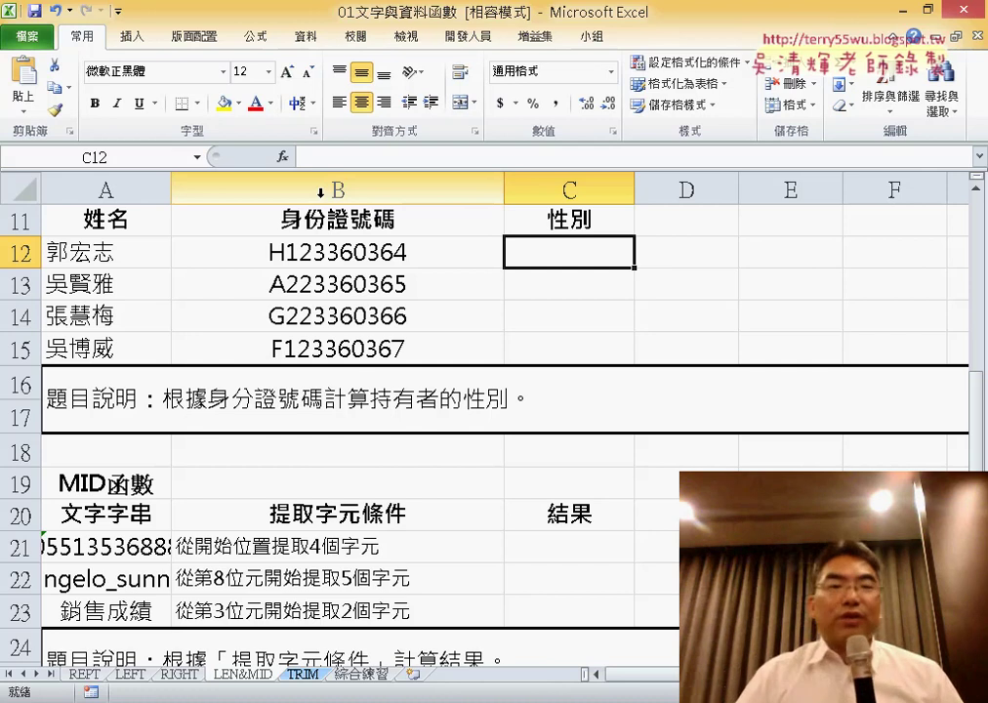
Step: Pick MID from the Text category in Insert Function for C12 and confirm it
left_click(282, 157)
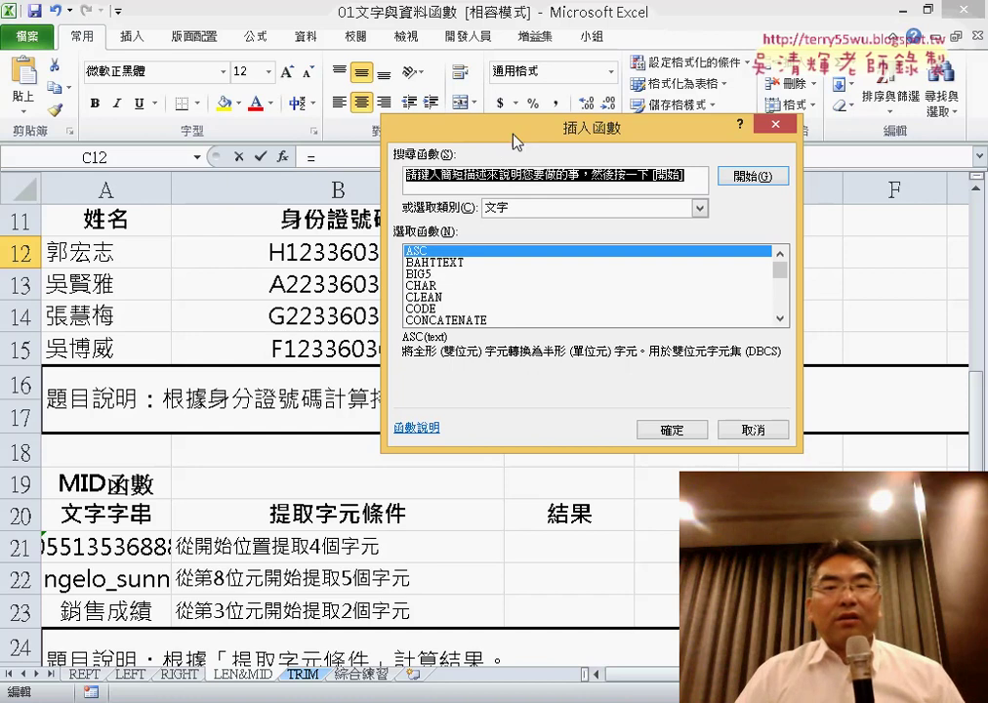
double_click(781, 317)
double_click(781, 317)
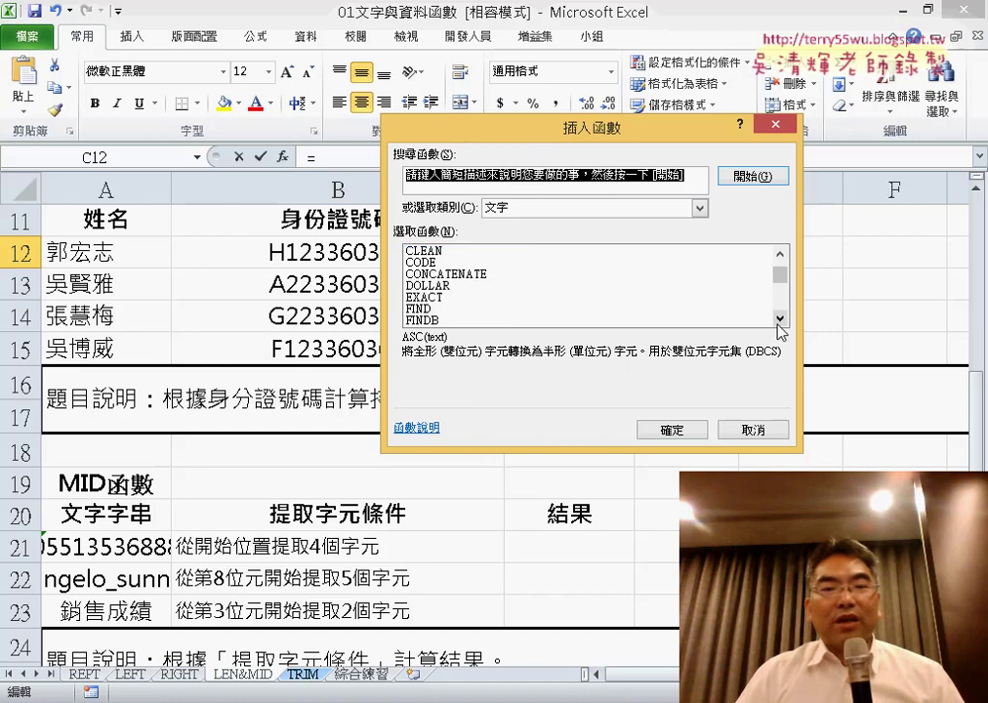
double_click(781, 317)
double_click(781, 317)
left_click(781, 318)
left_click(781, 317)
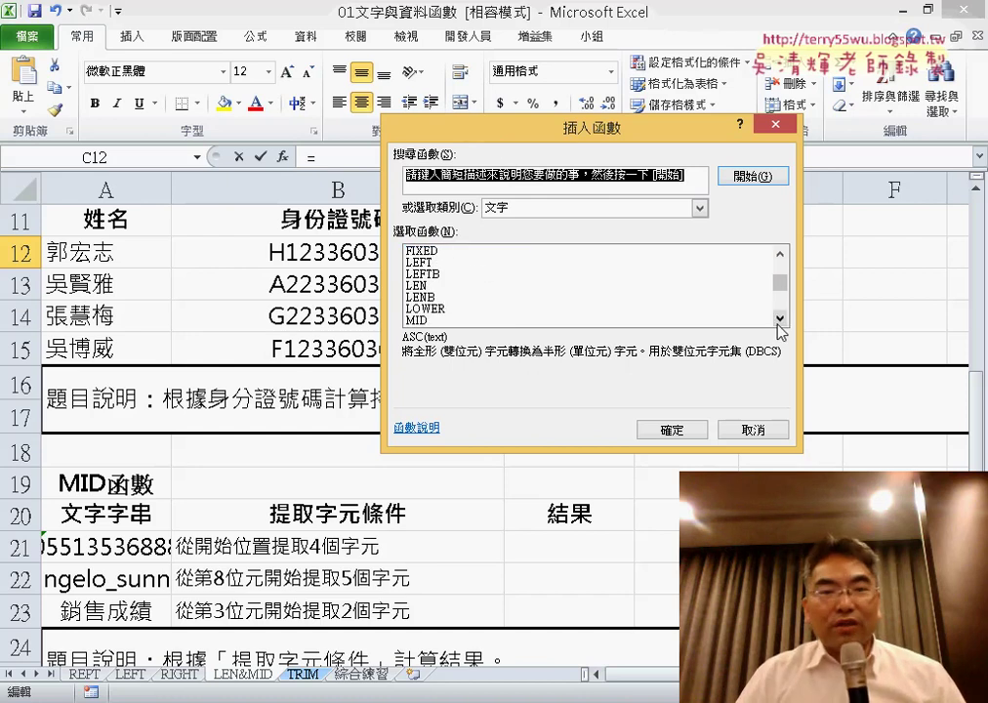
left_click(781, 317)
left_click(413, 311)
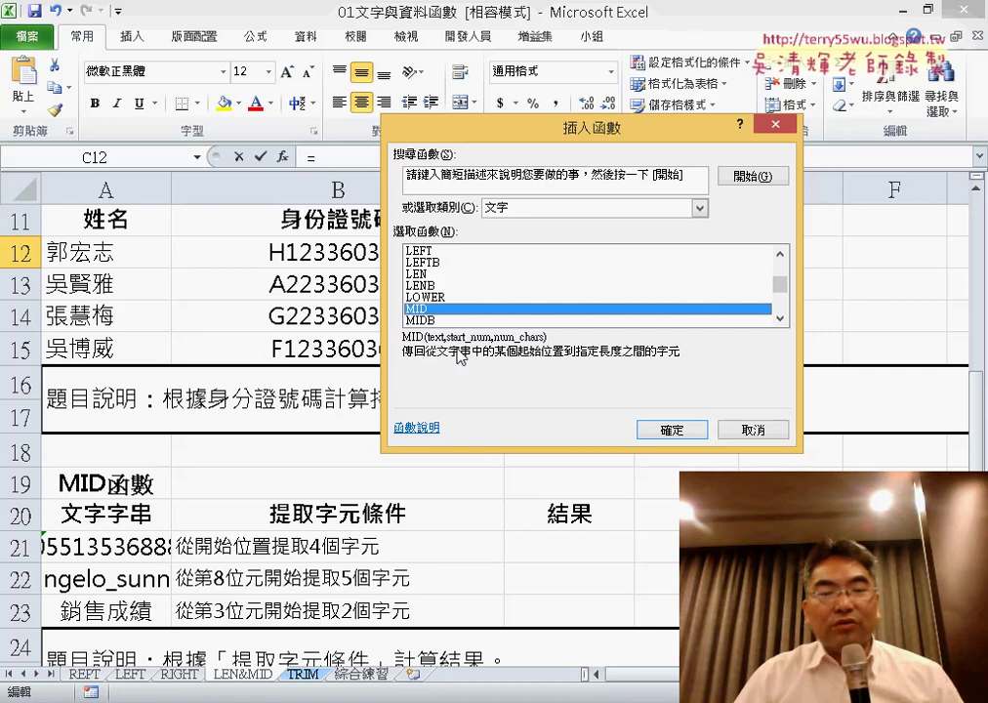
left_click(689, 435)
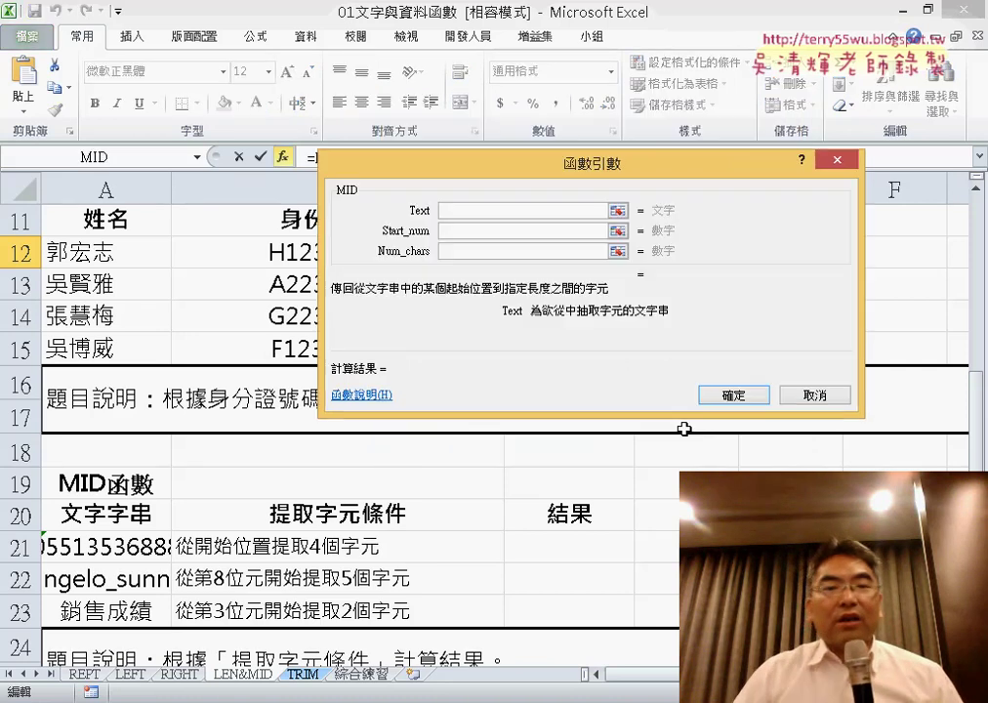
Step: Fill MID's Text argument with the ID number in cell B12
left_click_drag(518, 172, 638, 174)
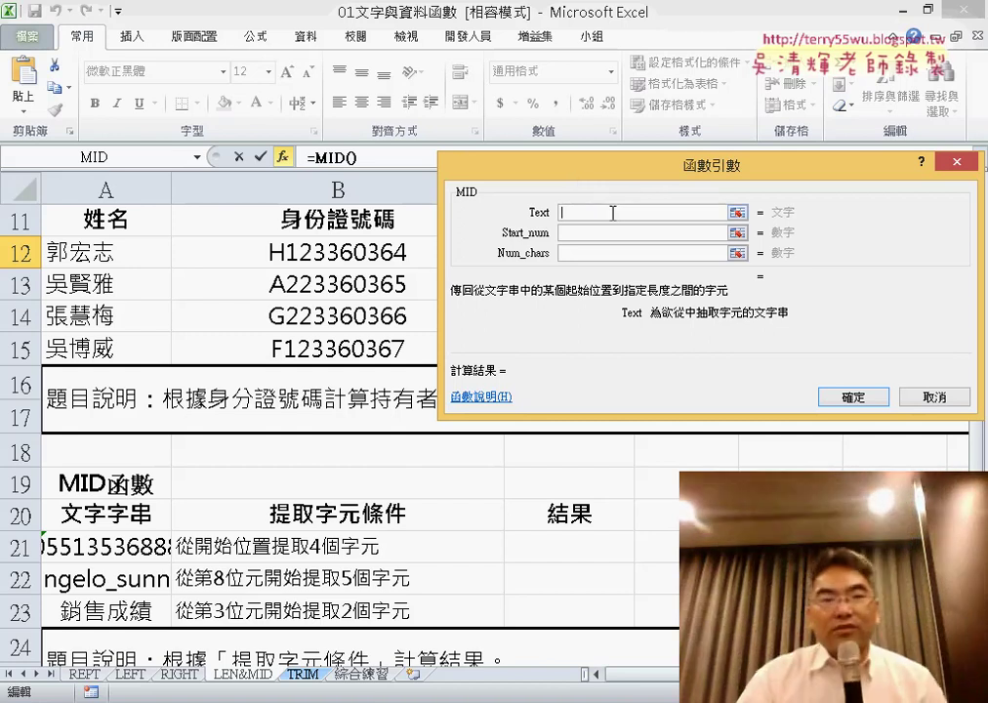
left_click(339, 256)
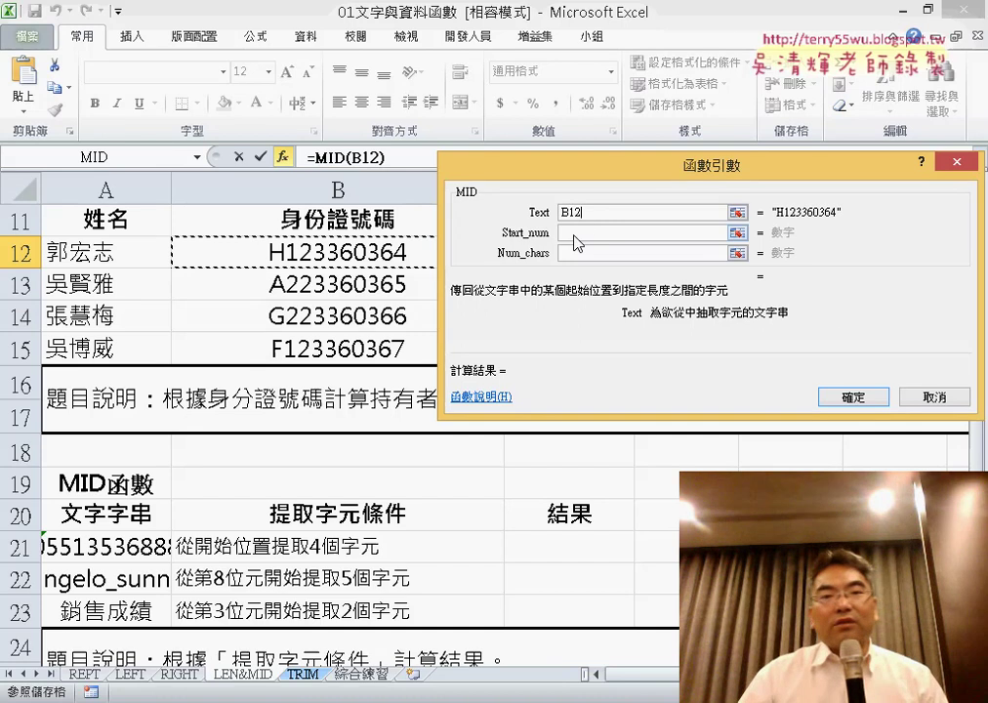
left_click(614, 232)
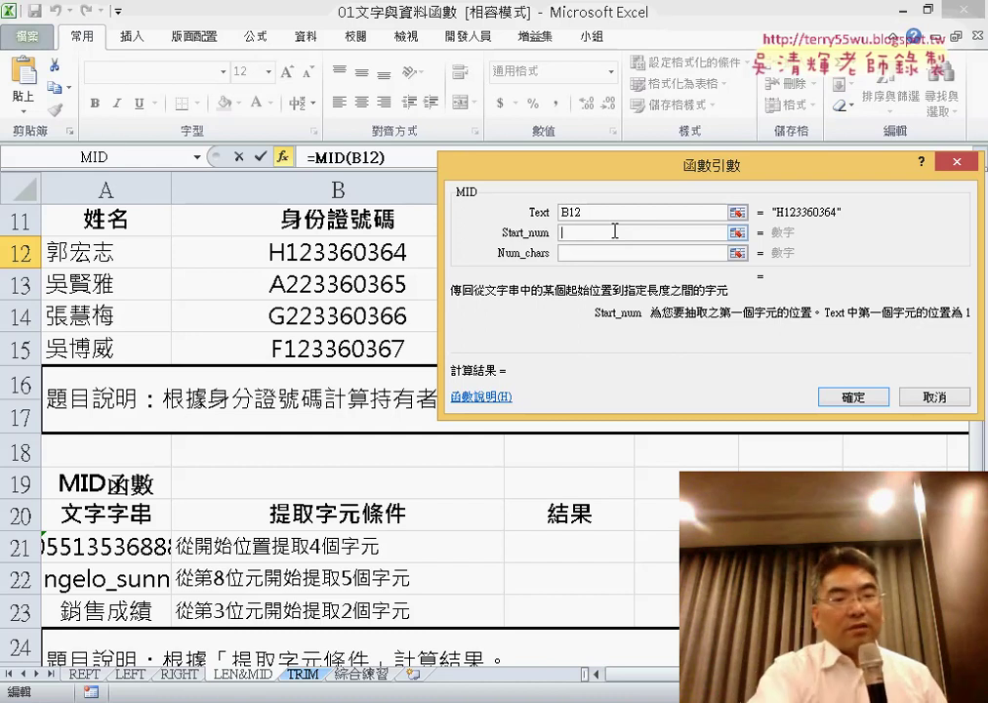
Step: Enter Start_num 2 and Num_chars 1 so MID previews a result of 1
type("2")
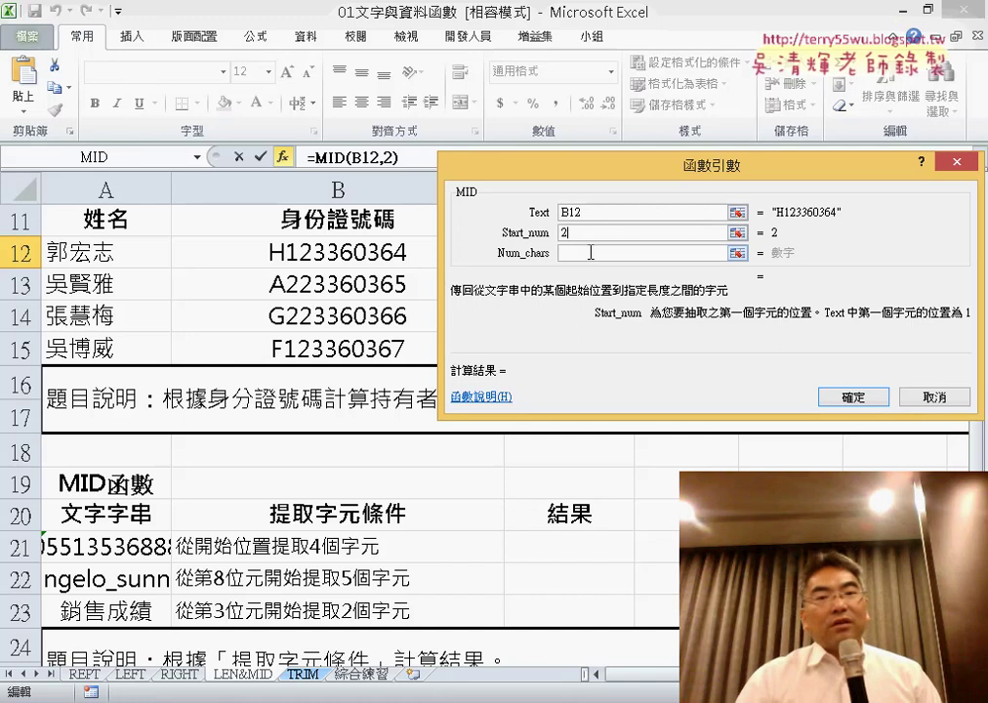
left_click(591, 253)
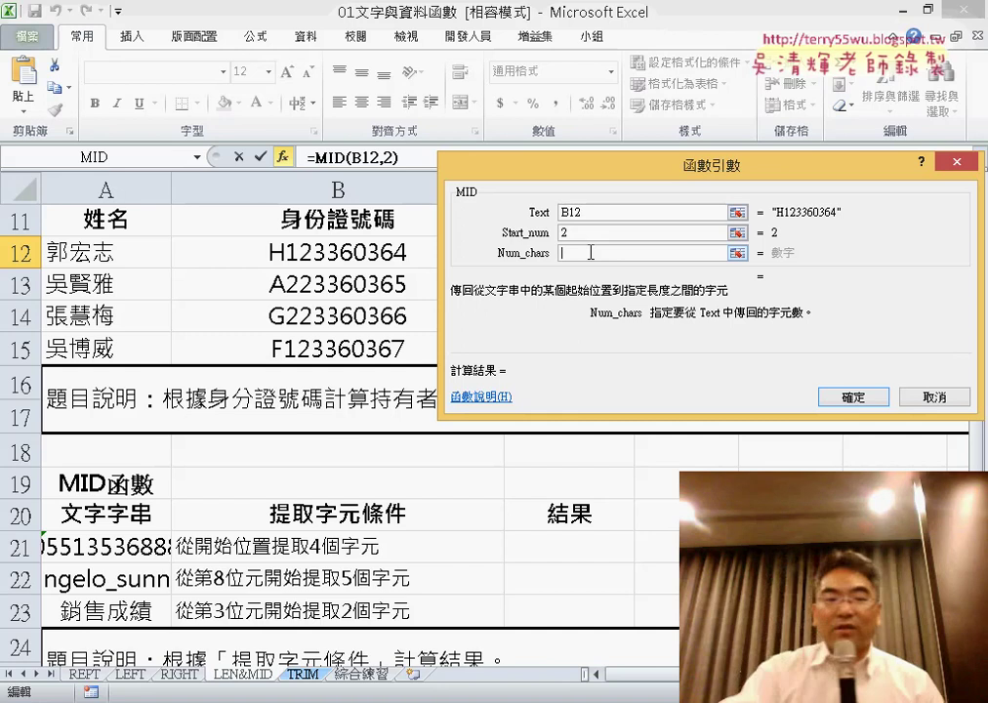
type("1")
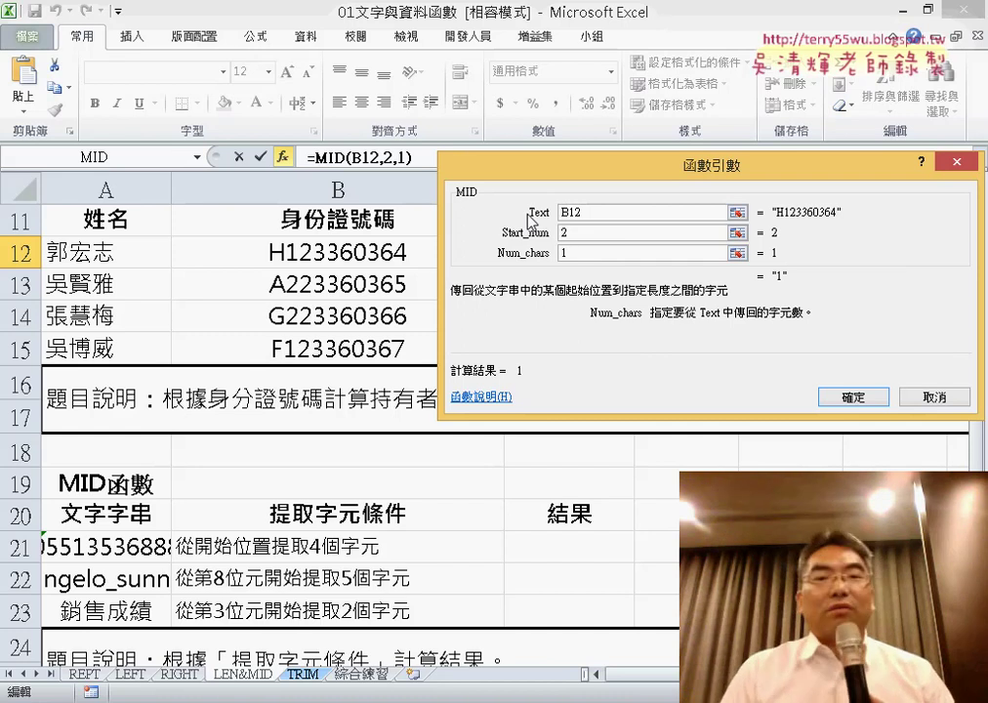
left_click(578, 231)
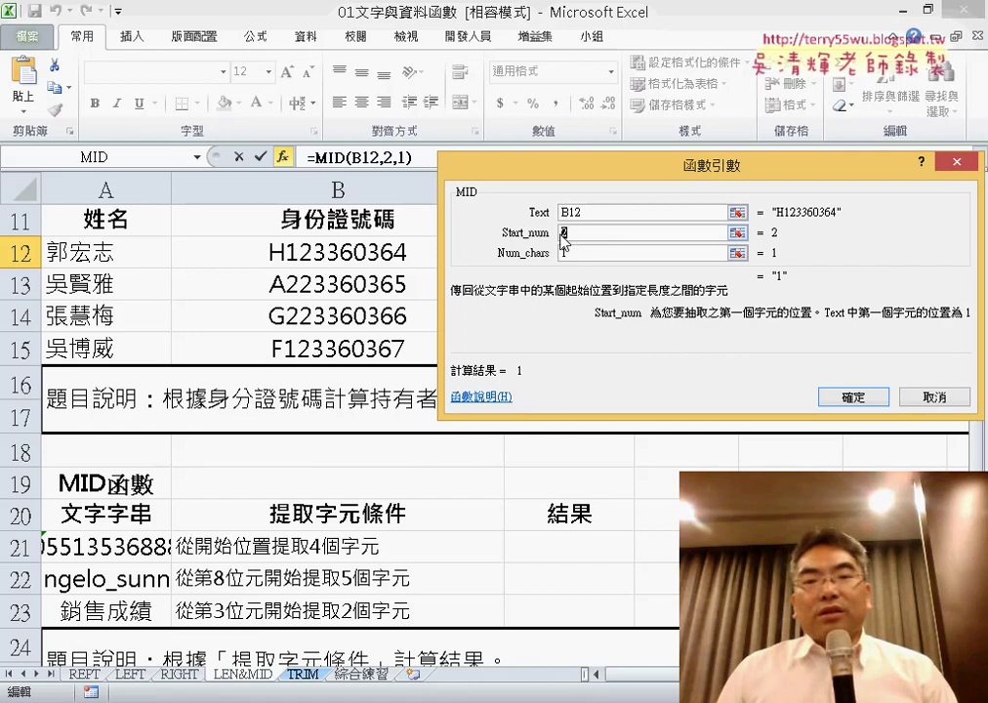
left_click(573, 256)
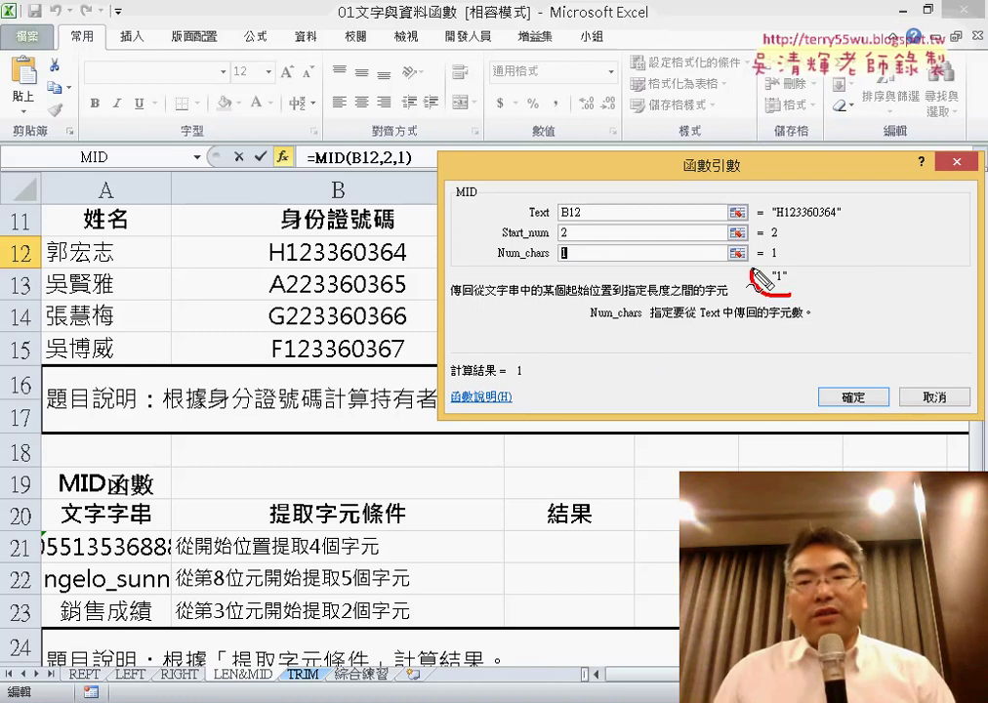
left_click_drag(793, 249, 776, 293)
mouse_move(617, 334)
left_mouse_down()
mouse_move(740, 281)
mouse_move(698, 261)
left_mouse_up()
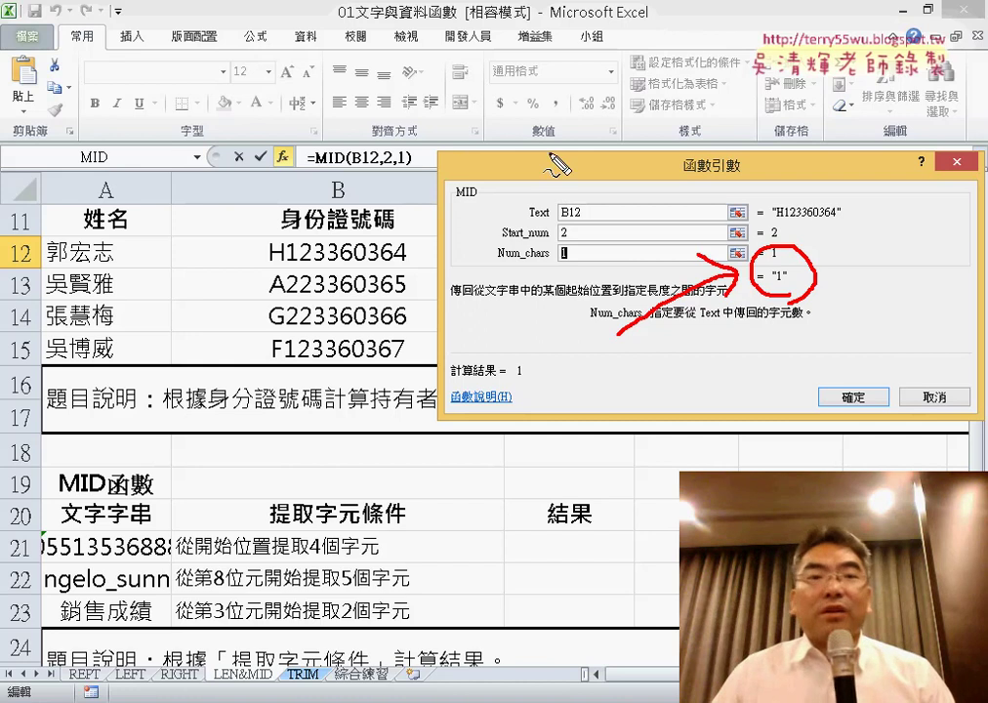
left_click_drag(179, 71, 245, 71)
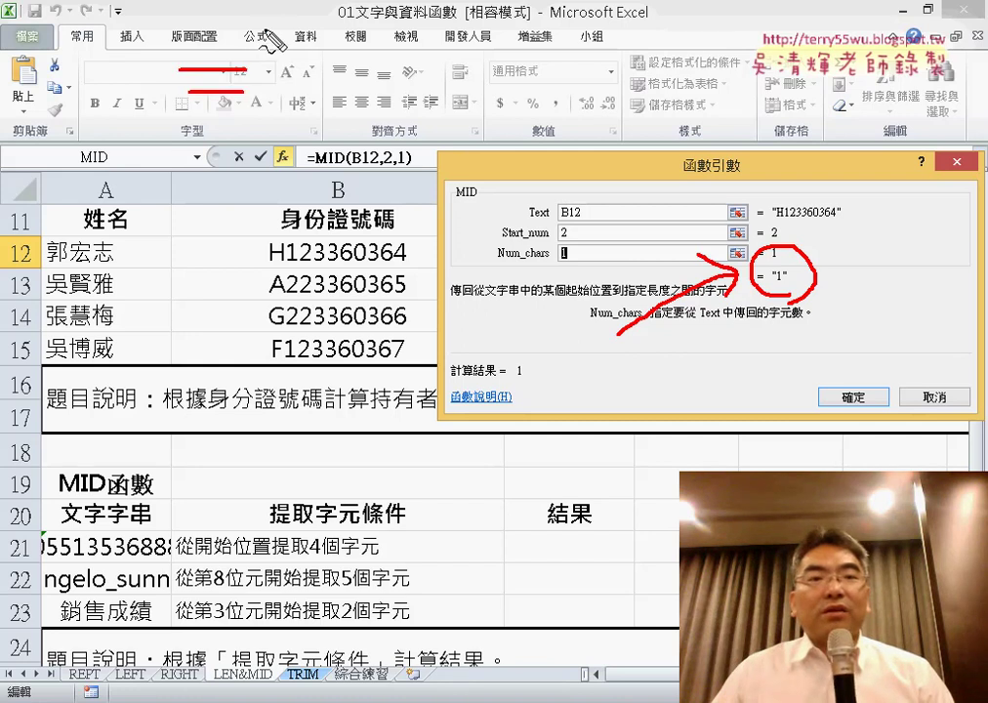
mouse_move(265, 22)
left_mouse_down()
mouse_move(267, 62)
mouse_move(285, 66)
mouse_move(338, 200)
left_mouse_up()
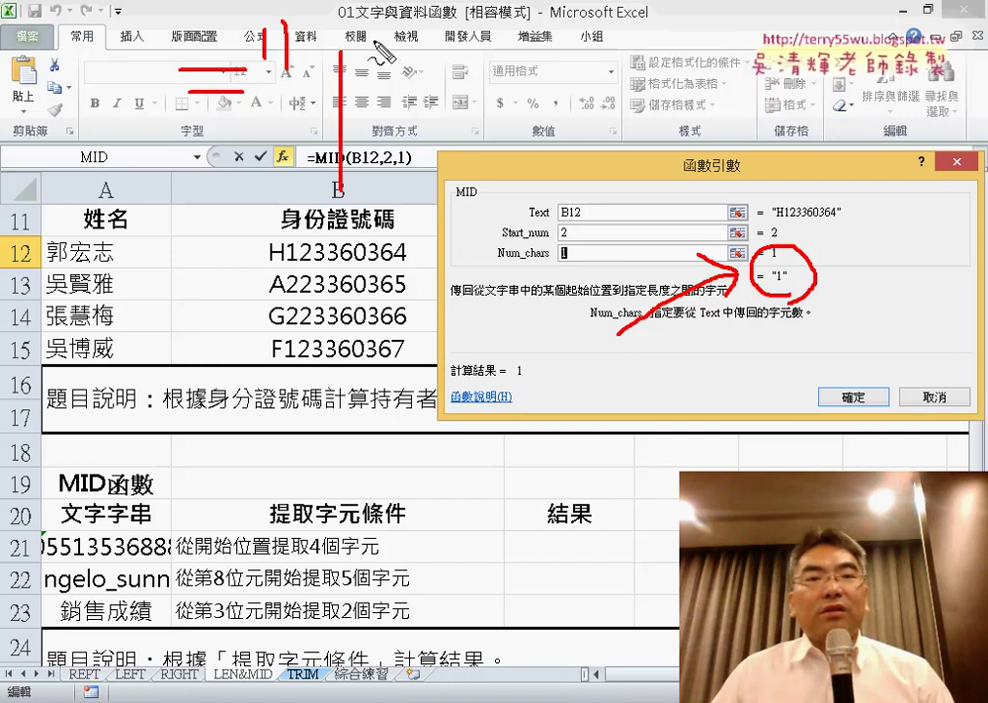
mouse_move(377, 25)
left_mouse_down()
mouse_move(378, 57)
mouse_move(400, 83)
left_mouse_up()
left_click_drag(226, 223, 424, 231)
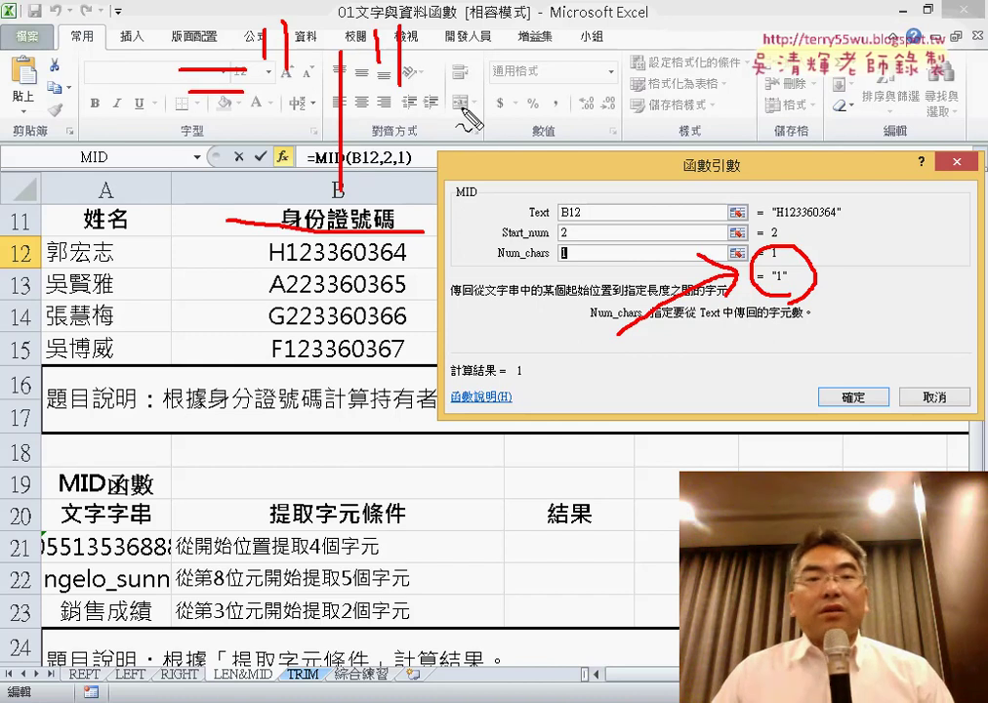
left_click_drag(452, 105, 551, 108)
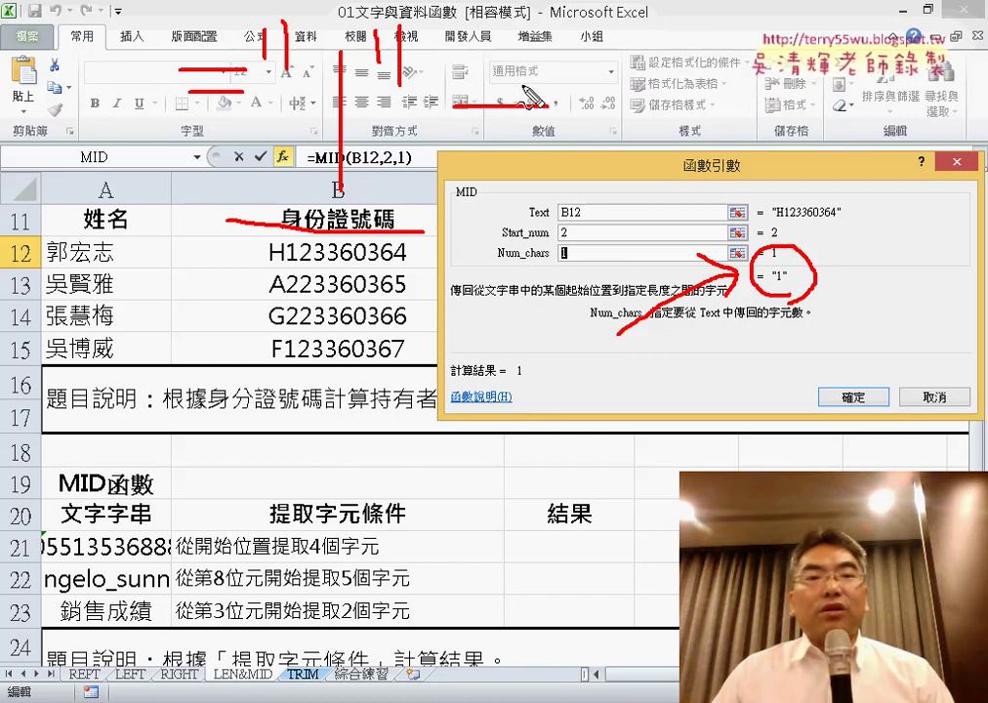
left_click_drag(457, 125, 538, 127)
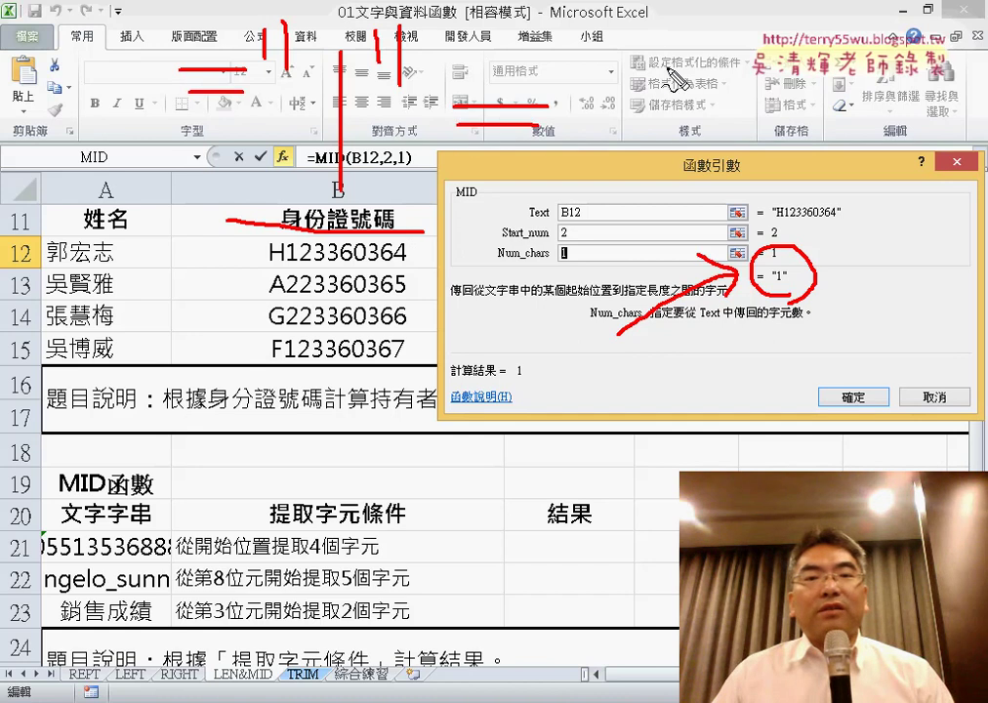
left_click_drag(668, 54, 670, 196)
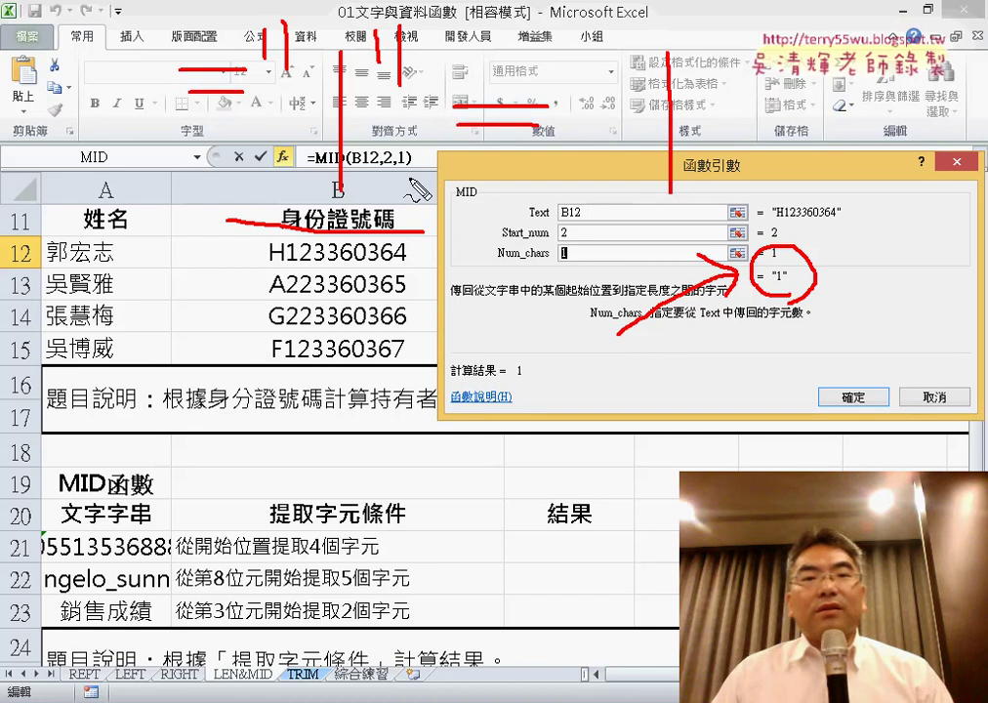
left_click_drag(639, 224, 772, 230)
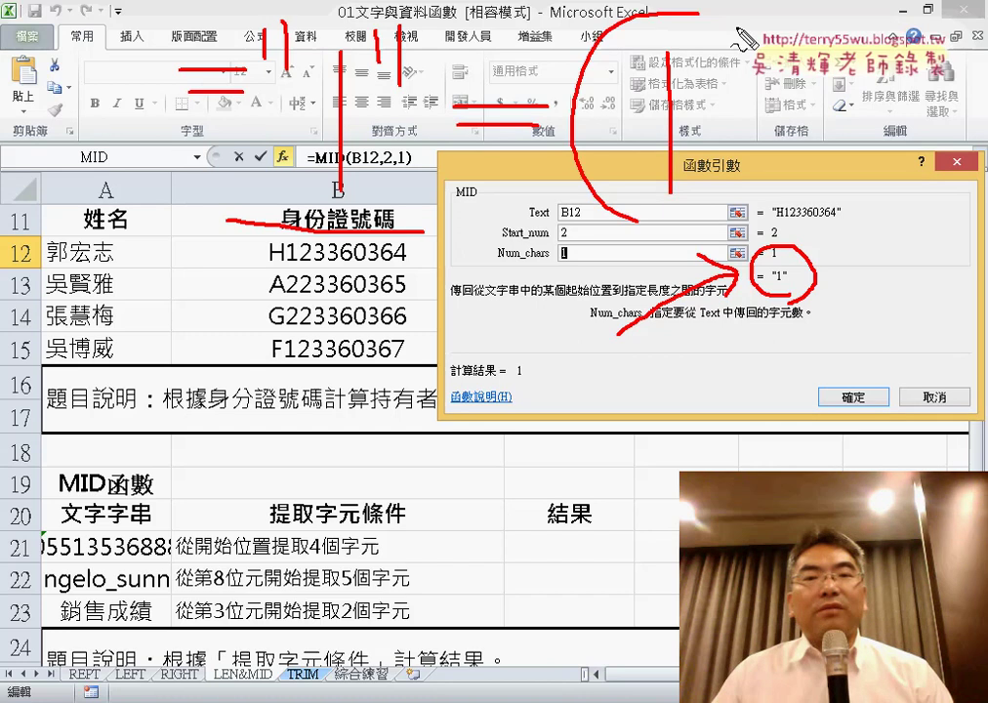
left_click_drag(457, 115, 530, 114)
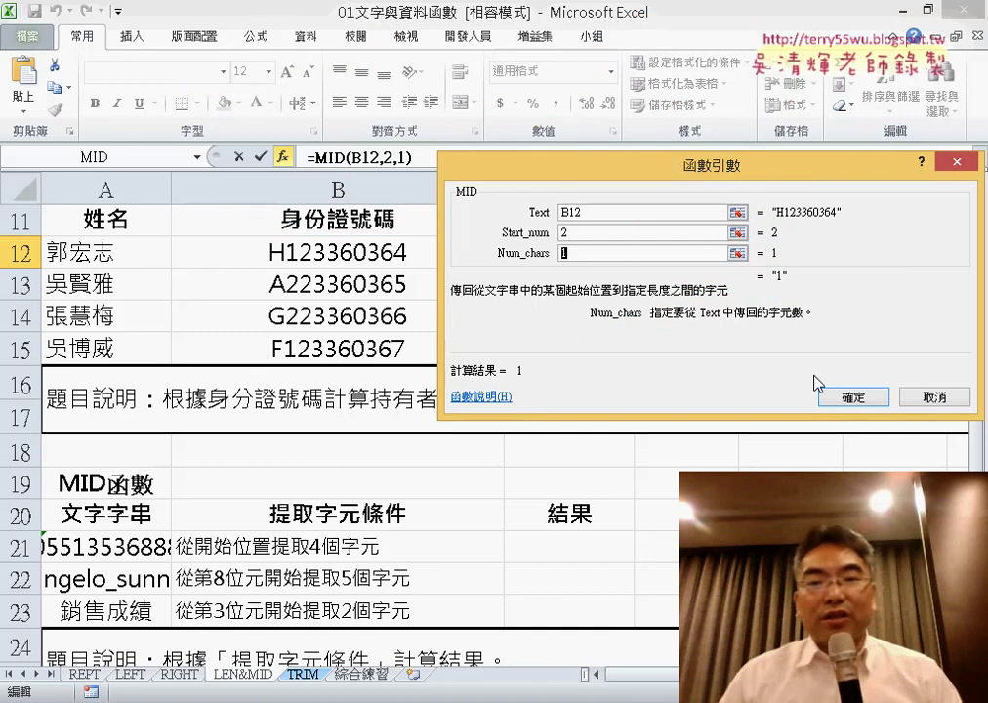
Step: Confirm =MID(B12,2,1) in C12 and fill it down to C15, giving 1, 2, 2, 1
left_click(848, 396)
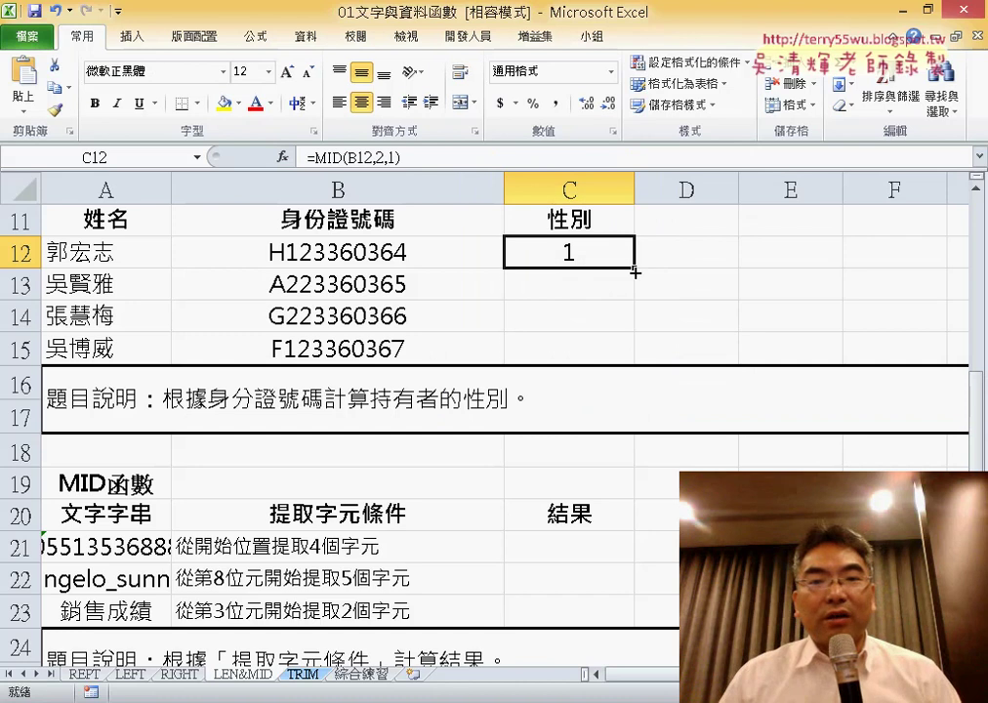
left_click_drag(635, 274, 637, 354)
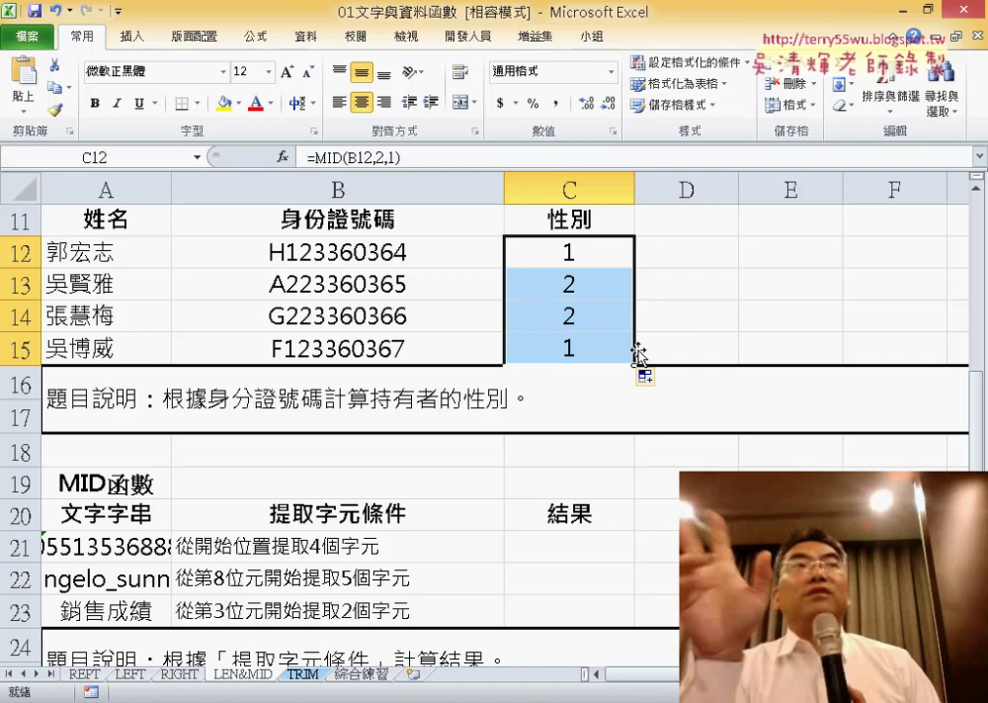
left_click(576, 253)
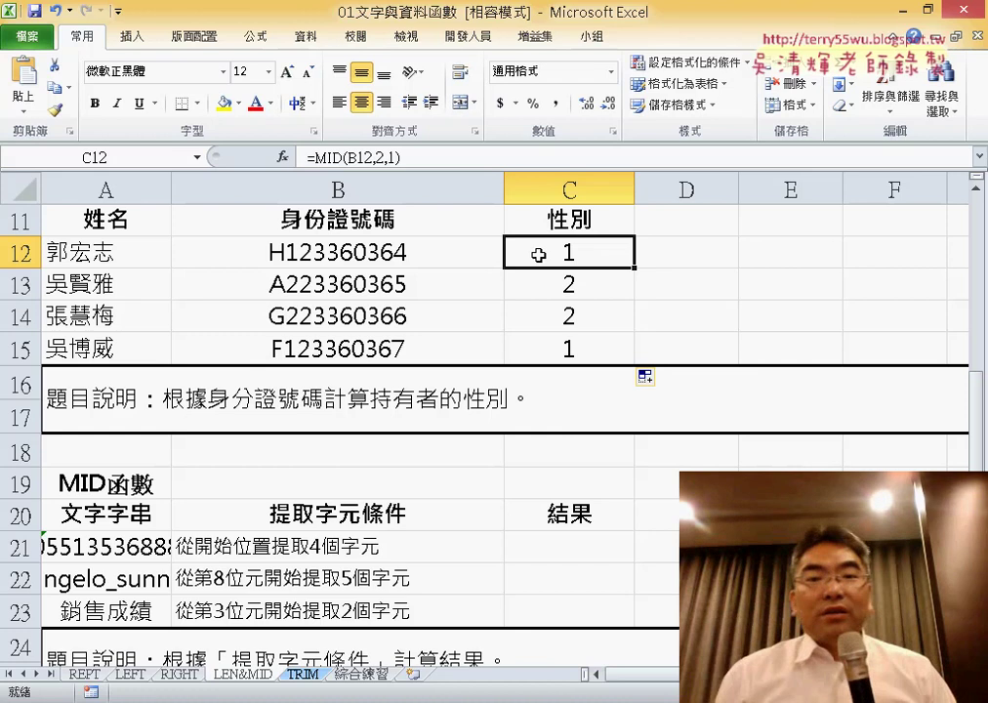
Step: Select the MID(B12,2,1) text of C12's formula in the formula bar
left_click(320, 157)
left_click_drag(321, 157, 396, 157)
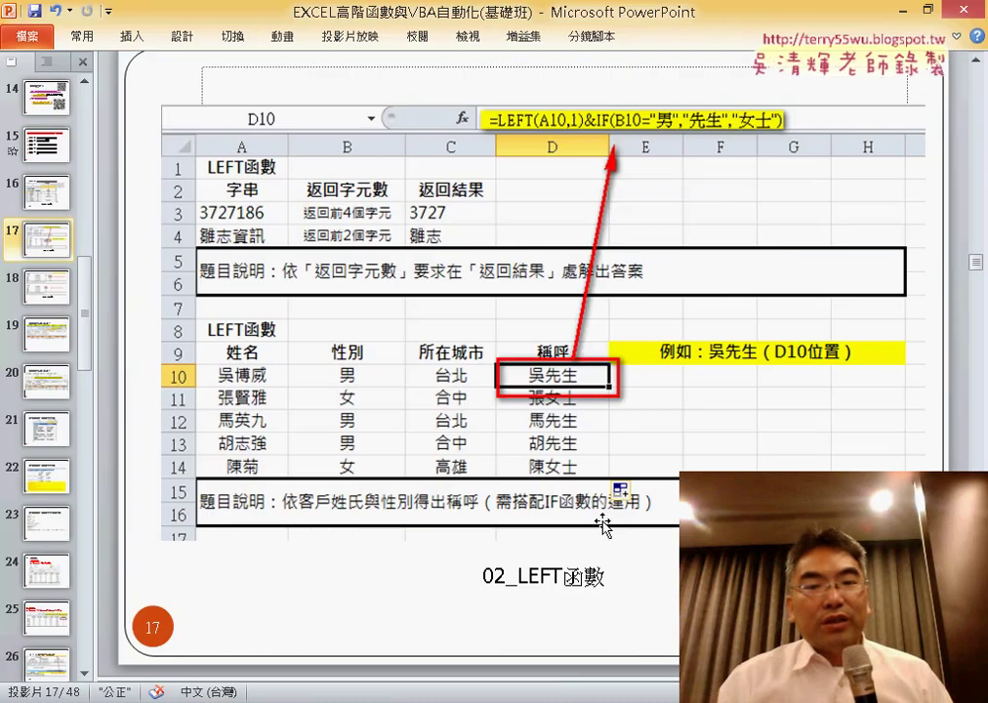
scroll(604, 528, "up", 1)
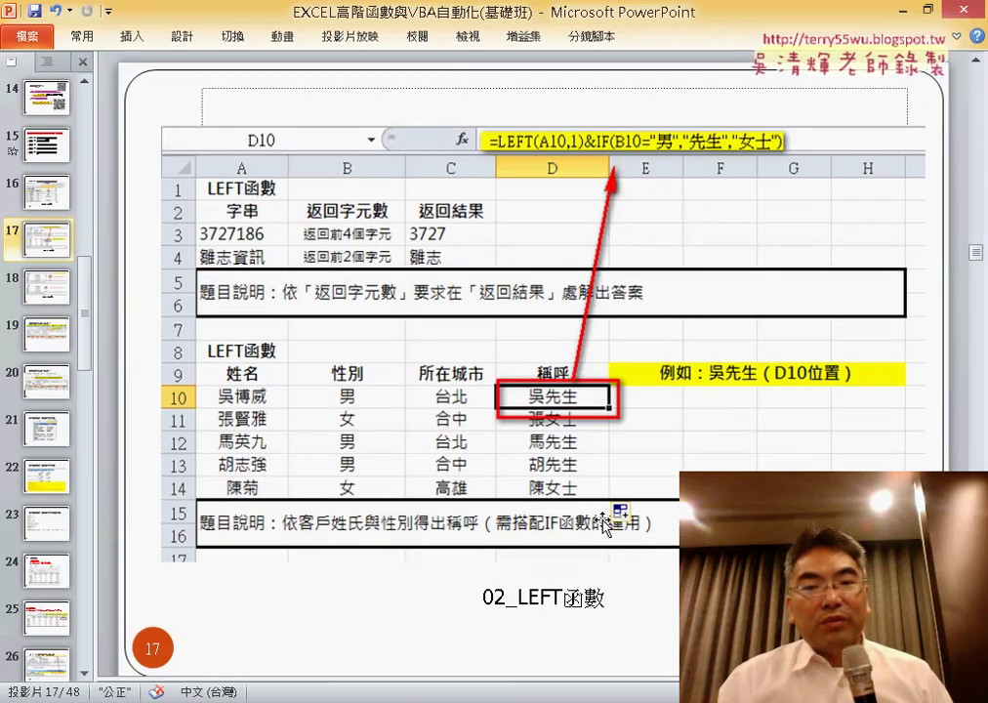
Step: Circle and underline the slide's IF(MID) formula in red ink, clear it, then return to Excel
scroll(604, 528, "up", 3)
scroll(646, 386, "down", 3)
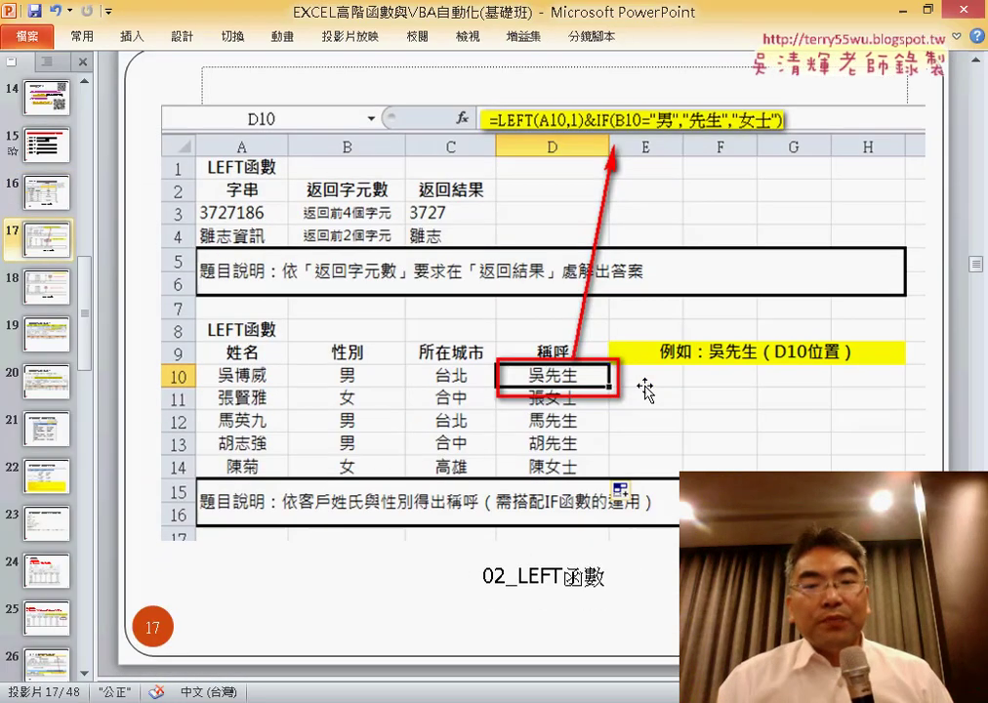
scroll(645, 386, "down", 3)
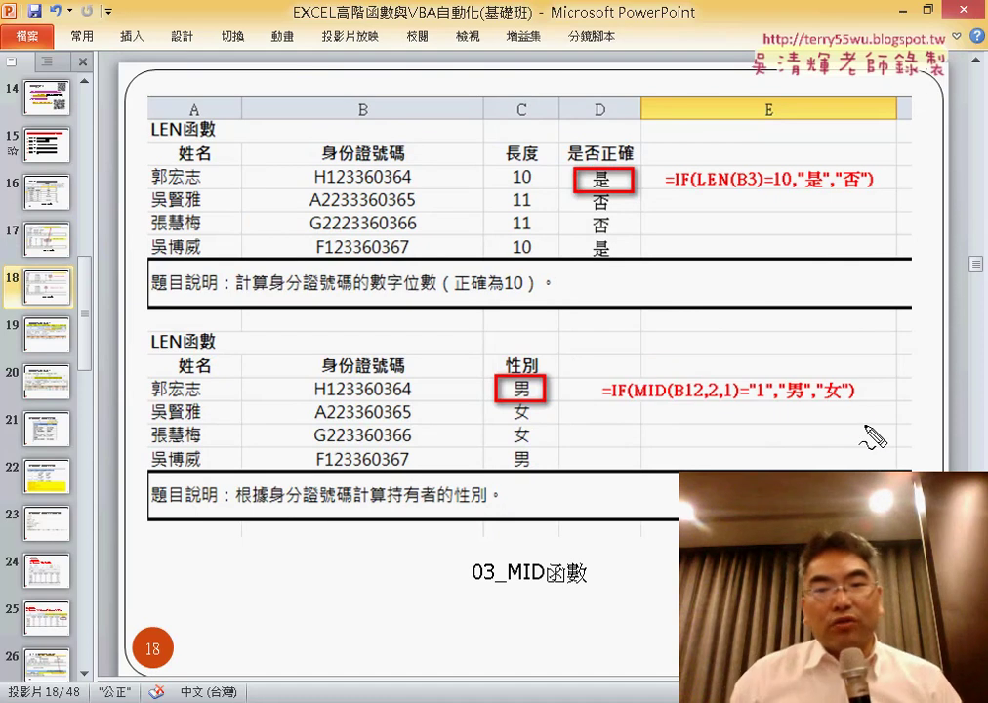
mouse_move(663, 434)
left_mouse_down()
mouse_move(576, 371)
mouse_move(848, 354)
left_mouse_up()
left_click_drag(825, 424, 867, 423)
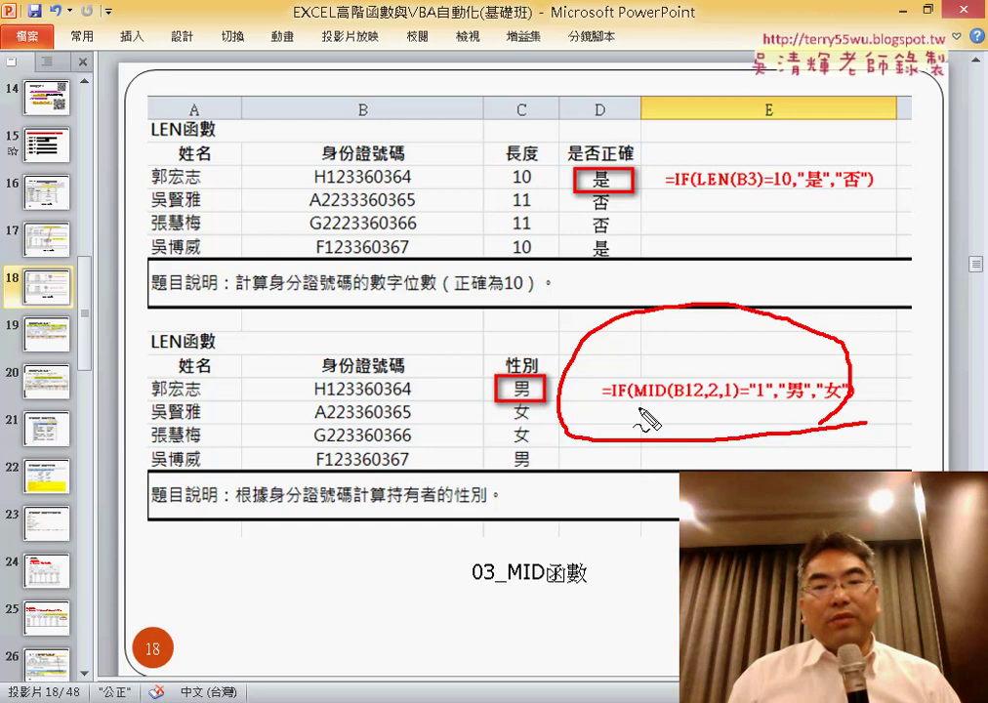
left_click_drag(615, 397, 734, 397)
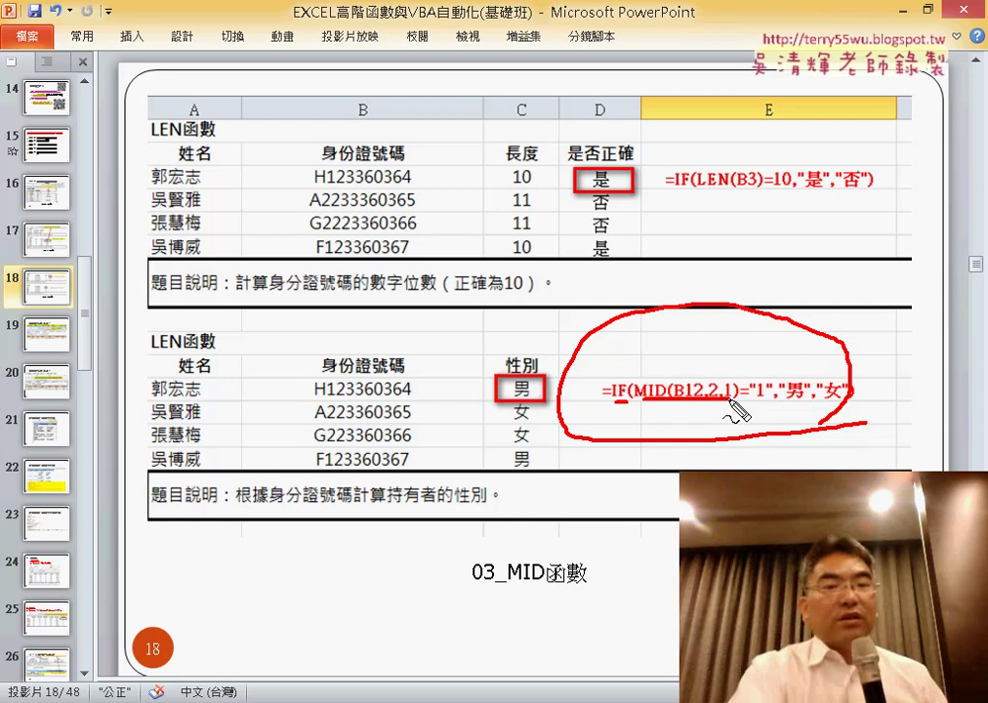
key("Escape")
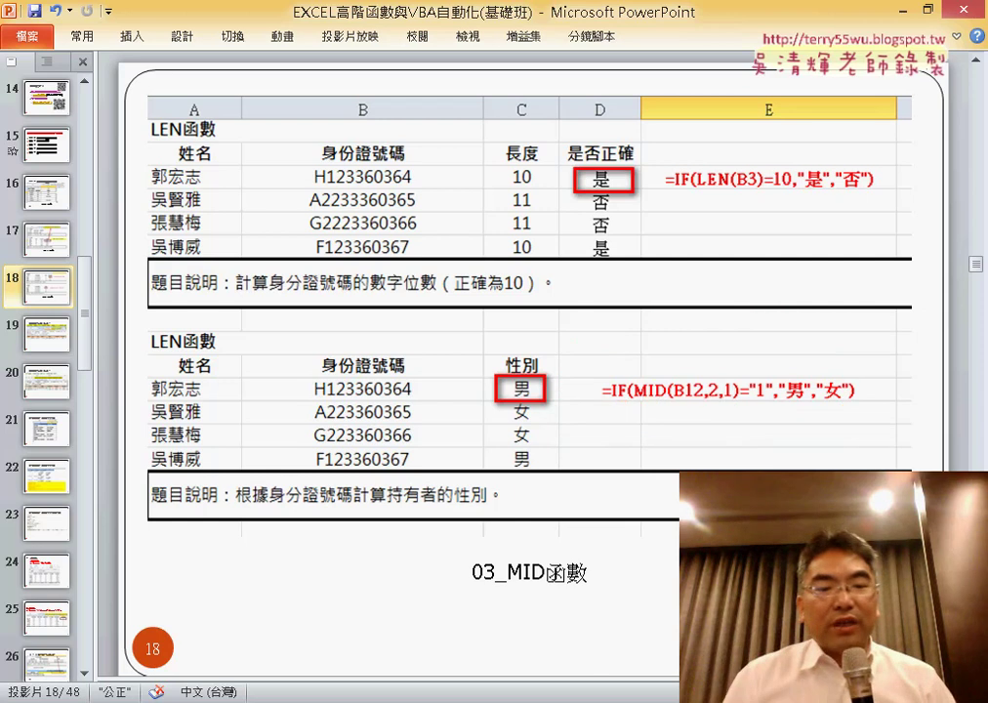
left_click(267, 653)
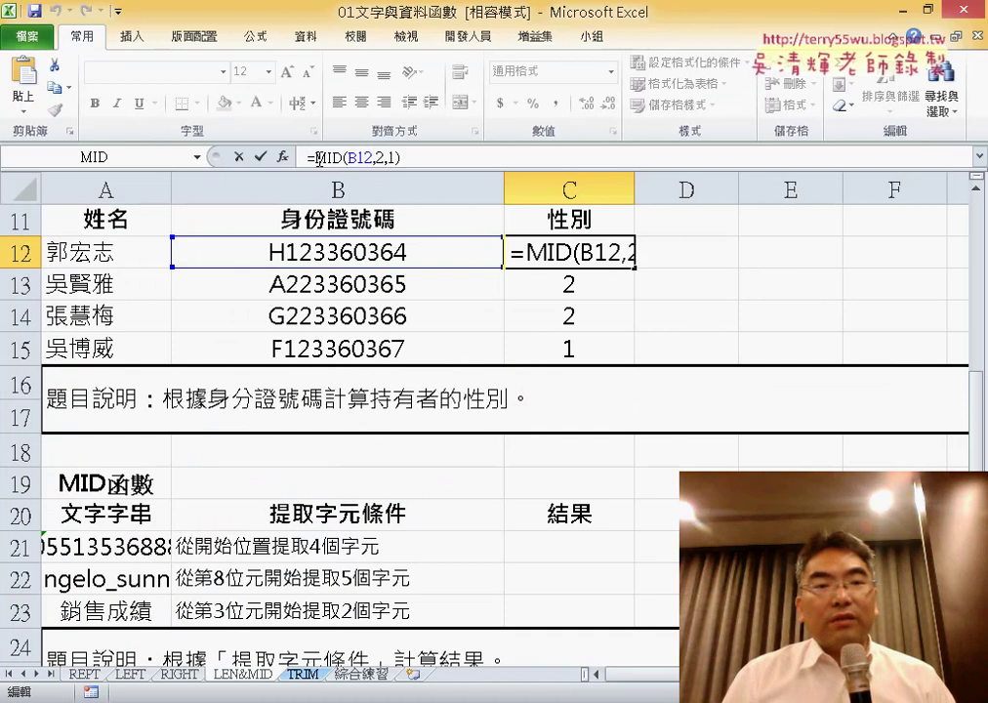
Step: Cut MID(B12,2,1) from C12's formula and insert the Logical IF function
left_click_drag(307, 157, 412, 156)
right_click(382, 154)
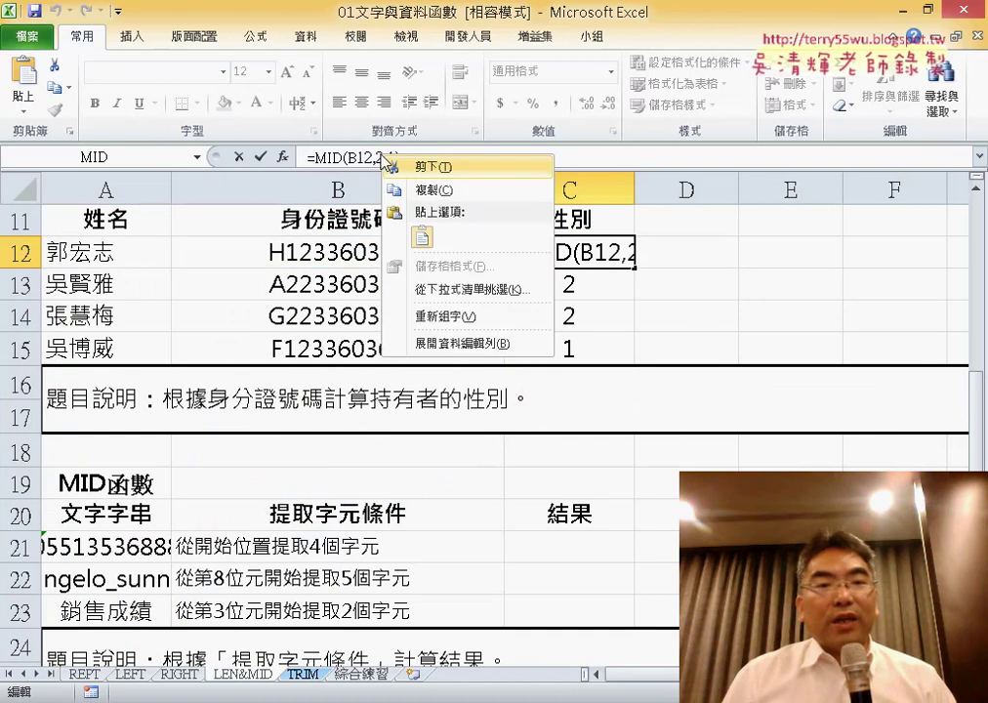
left_click(431, 168)
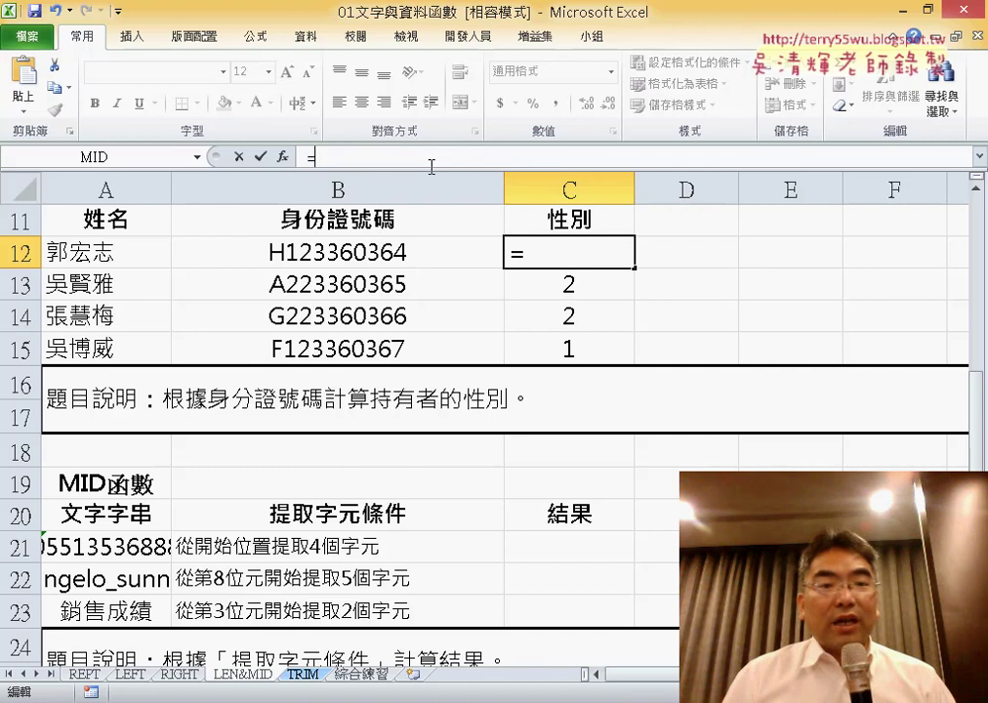
left_click(283, 157)
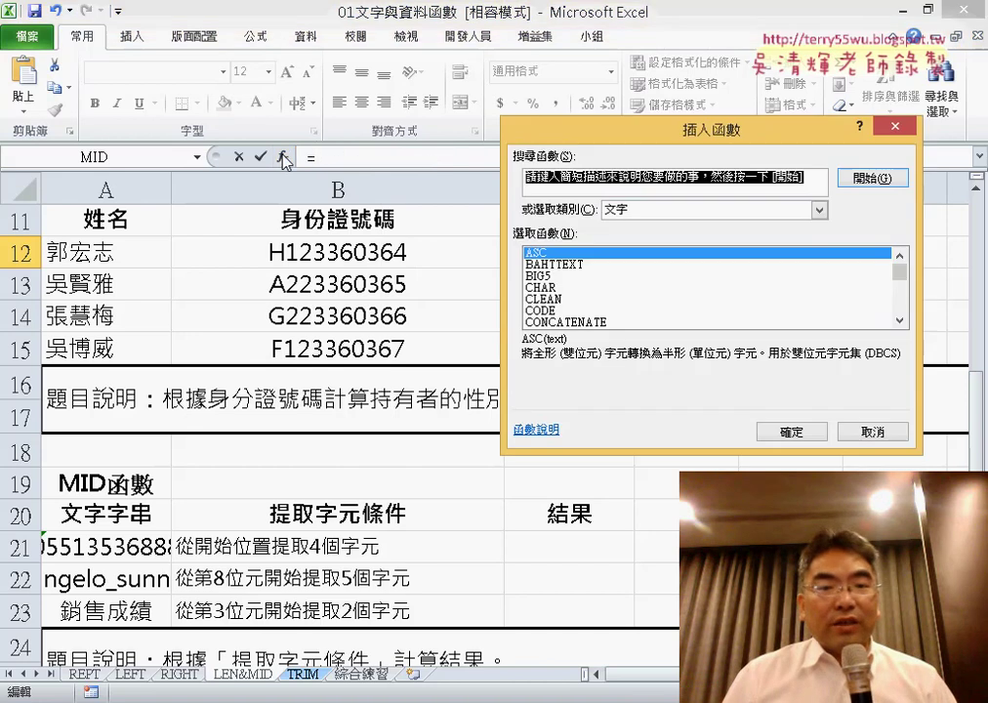
left_click(673, 209)
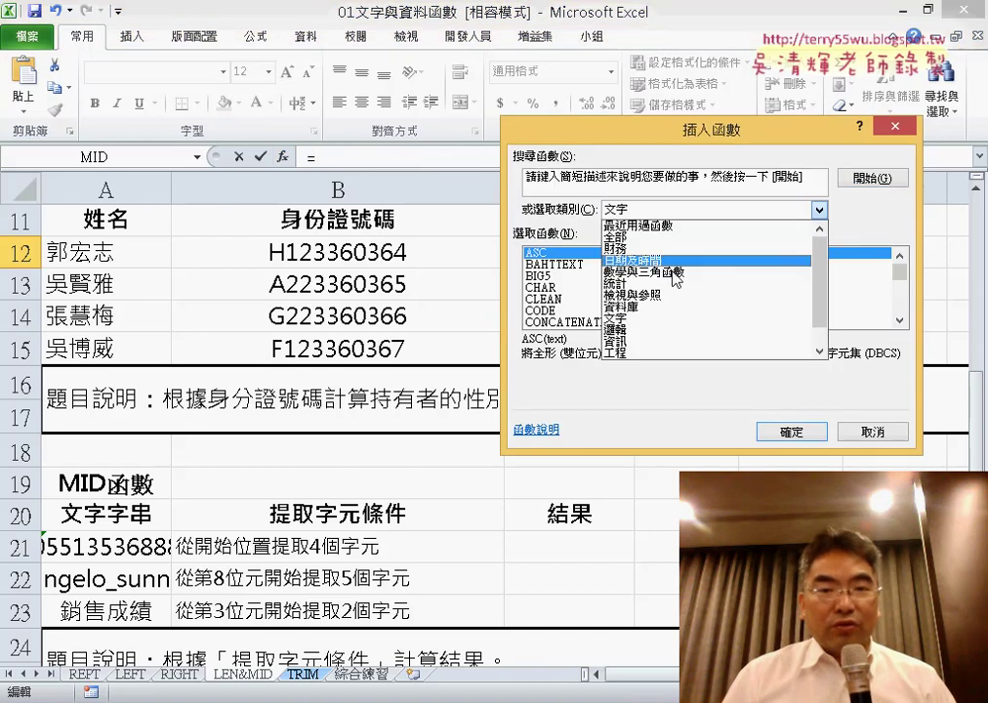
left_click(675, 330)
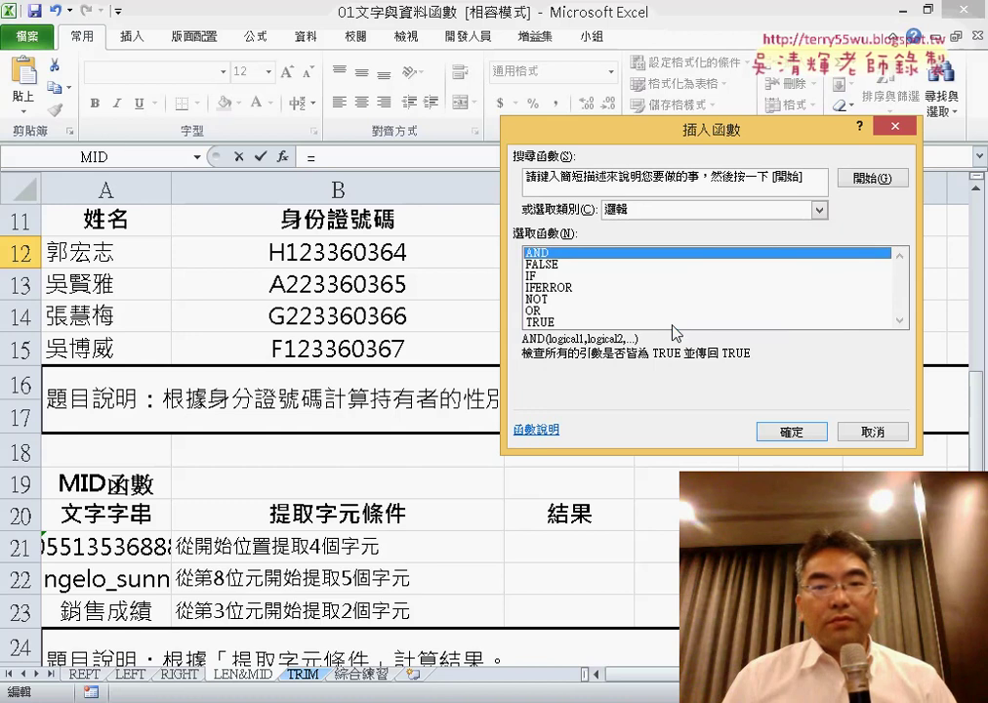
left_click(566, 279)
left_click(762, 436)
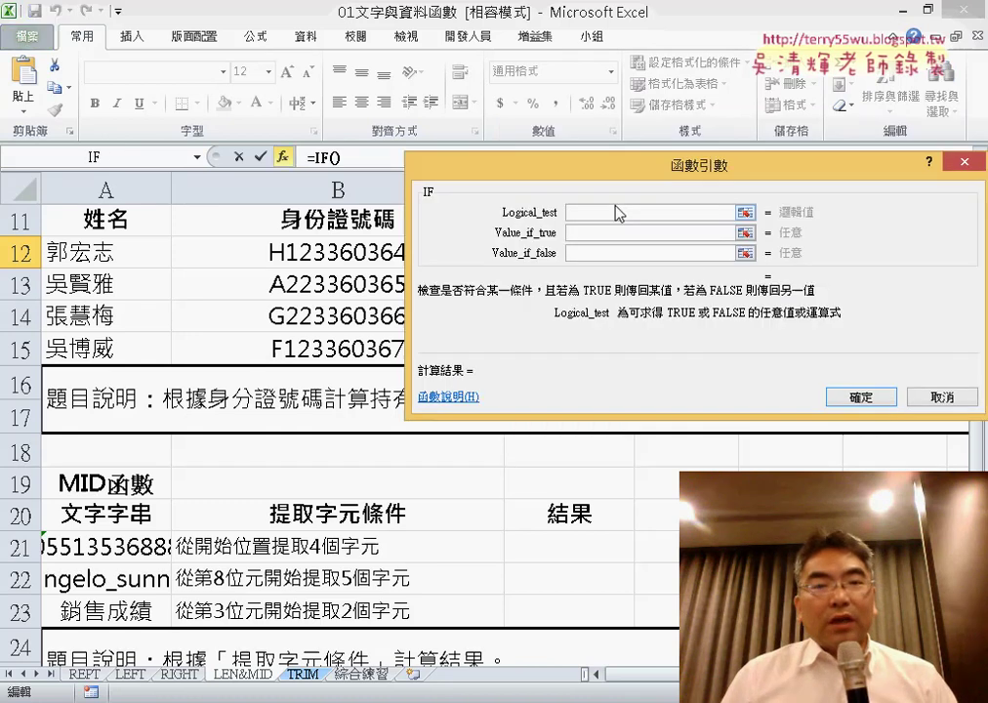
left_click_drag(575, 175, 335, 183)
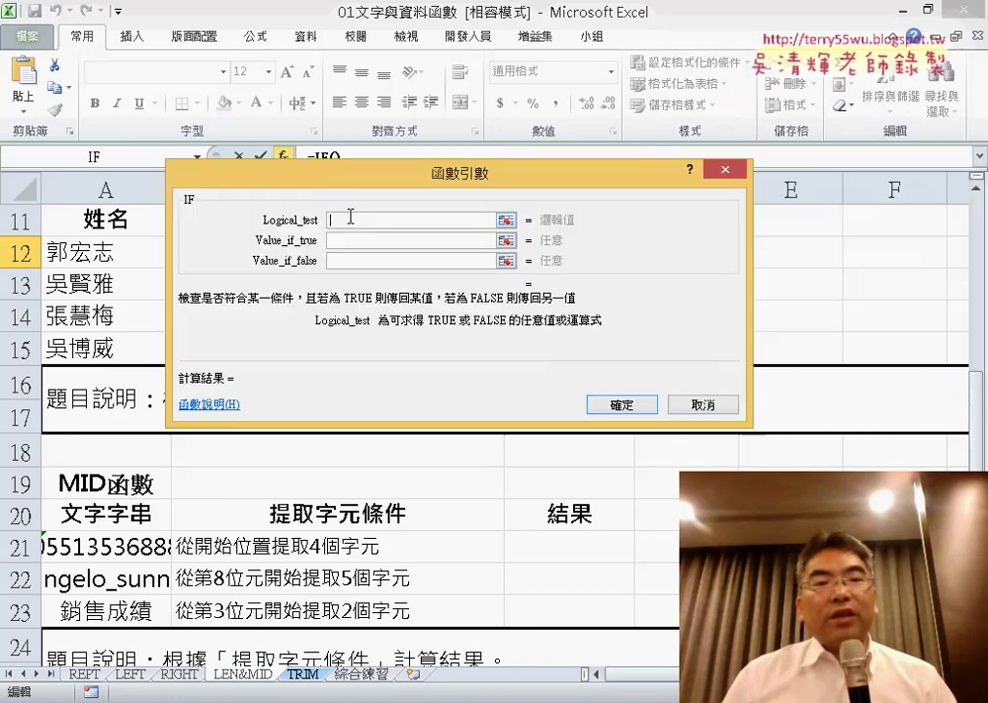
Step: Paste MID(B12,2,1) into Logical_test and complete it as MID(B12,2,1)=1
right_click(350, 221)
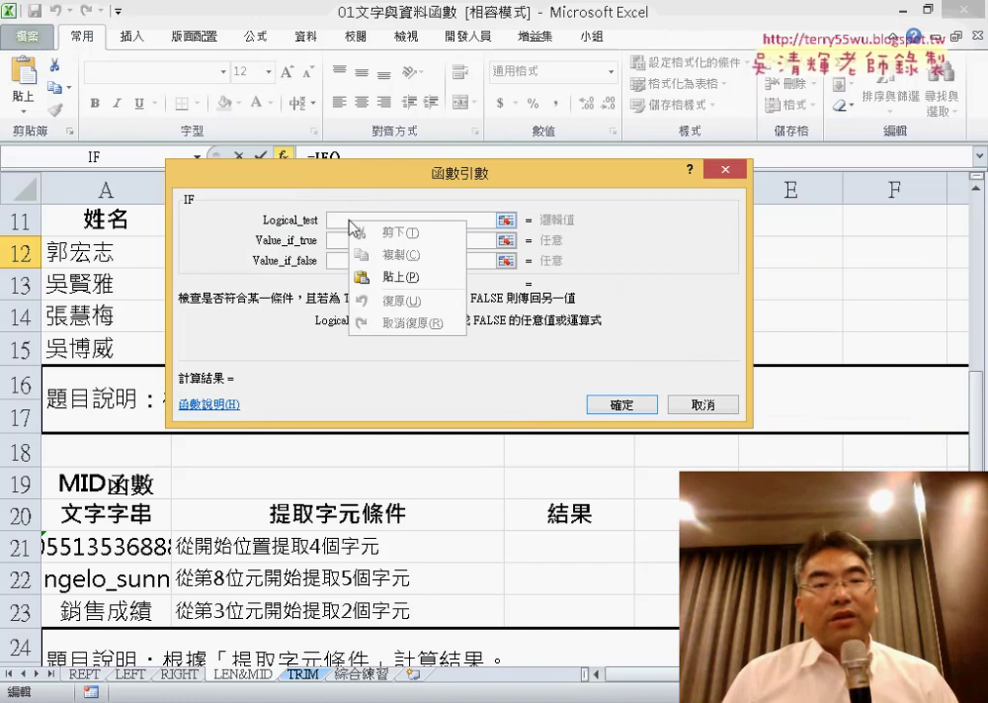
left_click(381, 278)
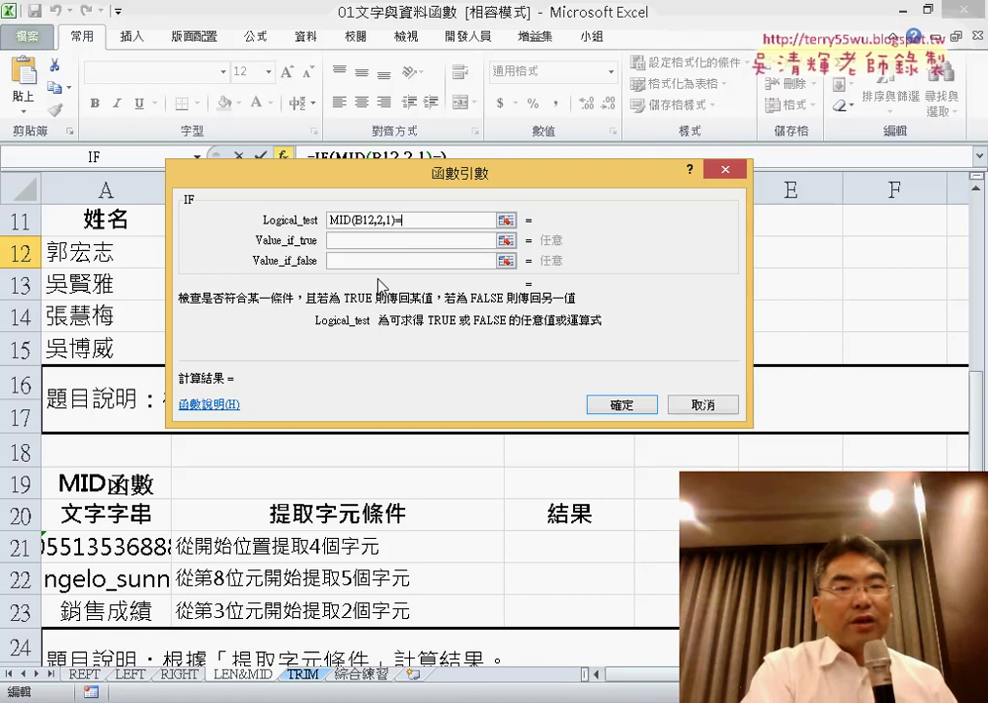
type("1")
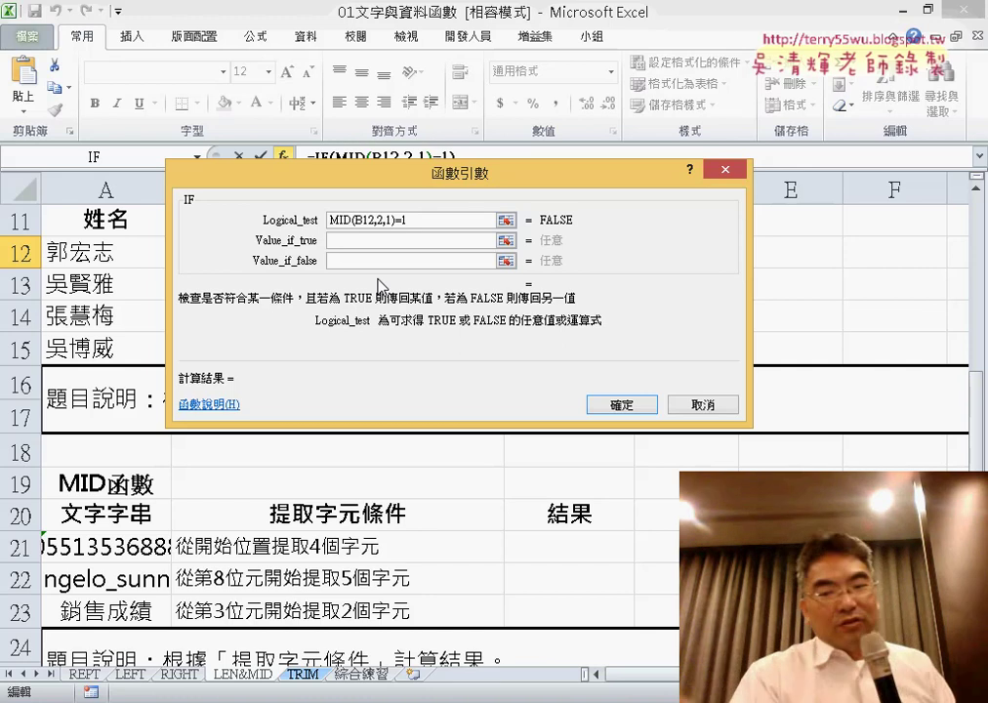
type("1")
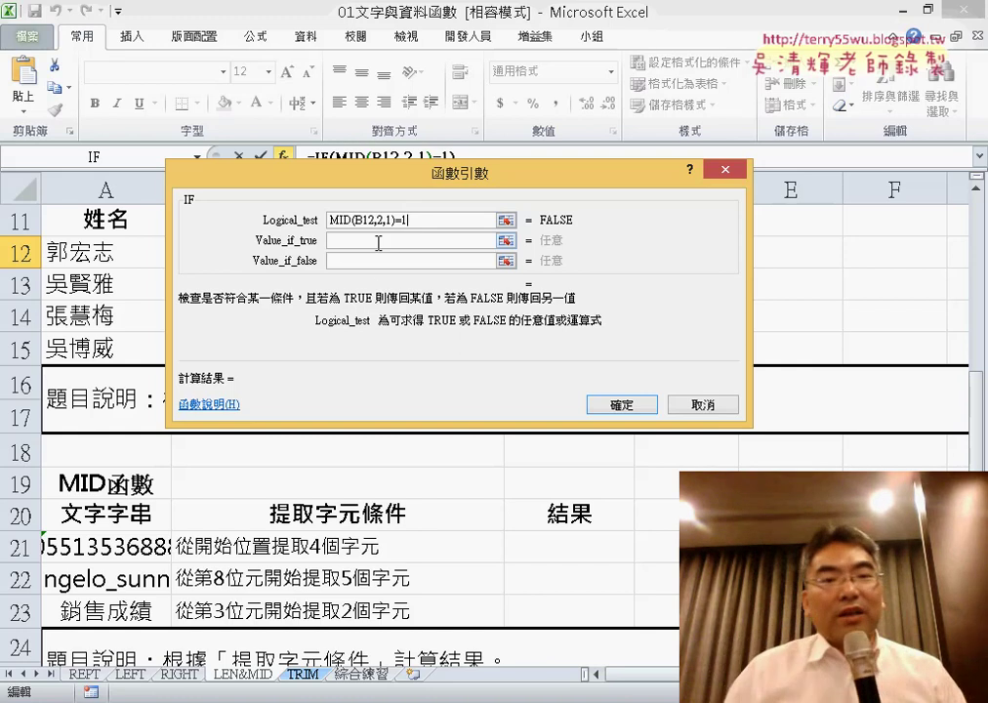
Step: Enter 男 as the true value and 女 as the false value
left_click(398, 241)
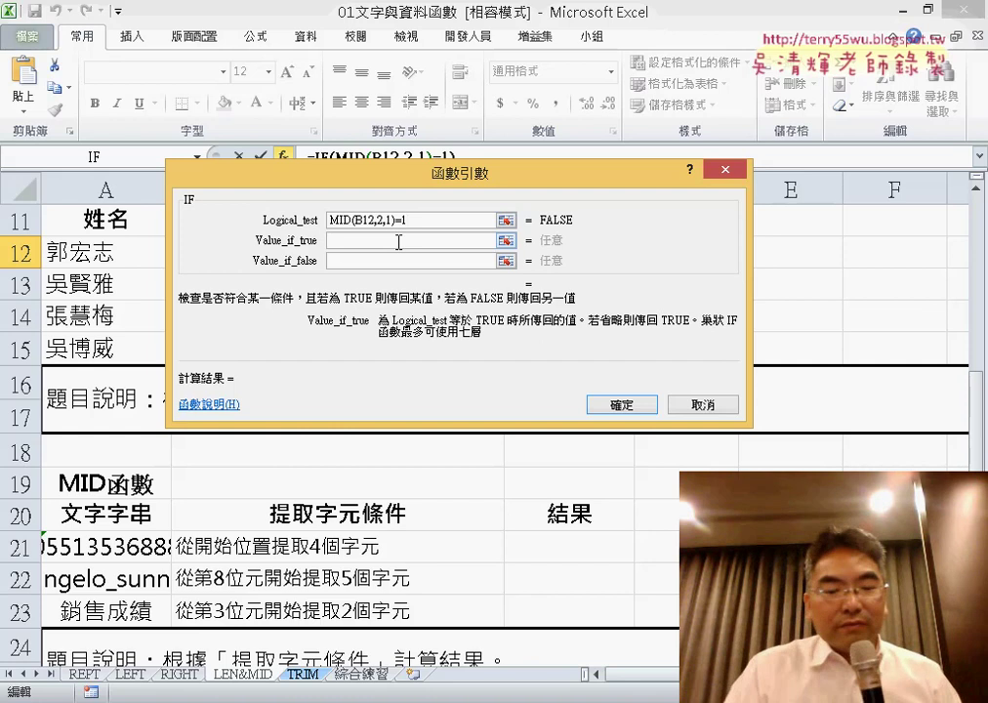
type("n")
key("BackSpace")
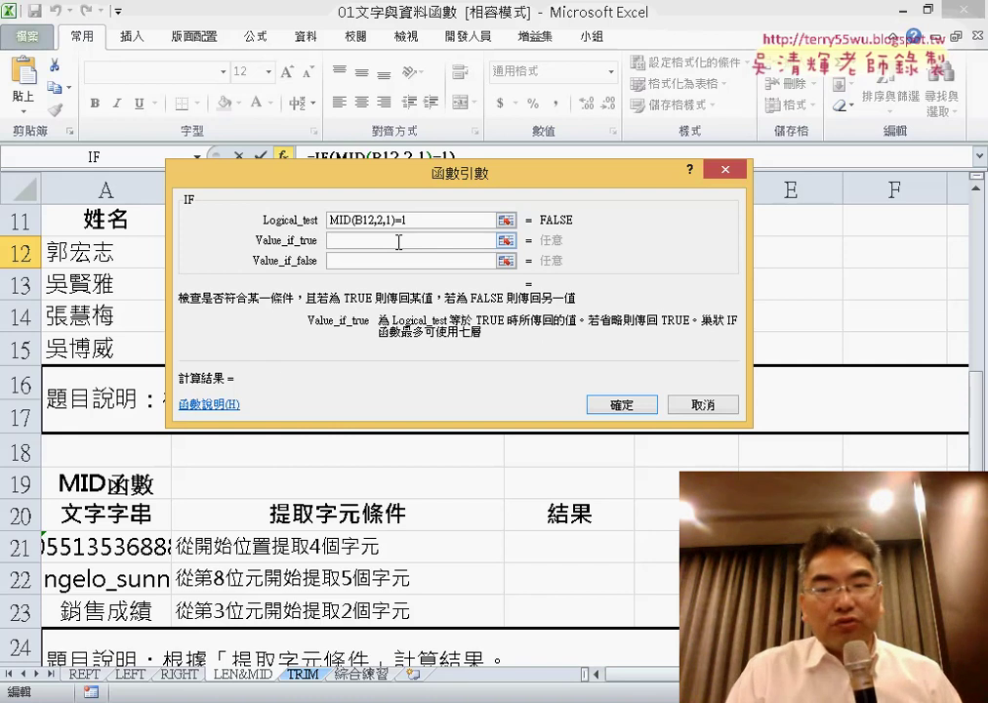
type("南")
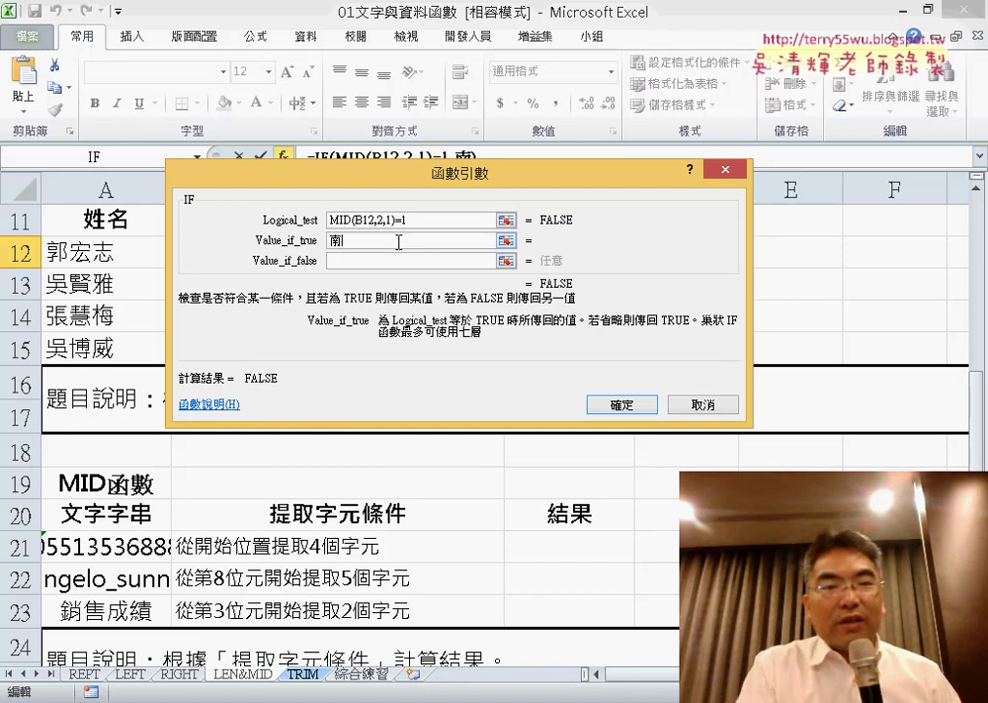
key("Down")
key("Down")
key("Down")
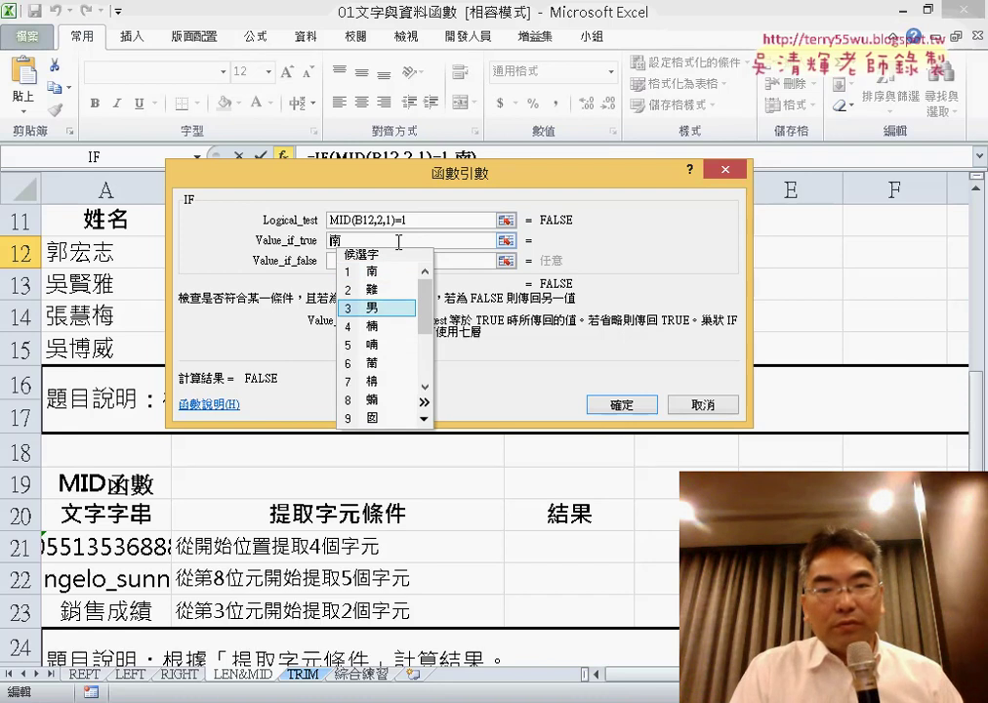
key("Return")
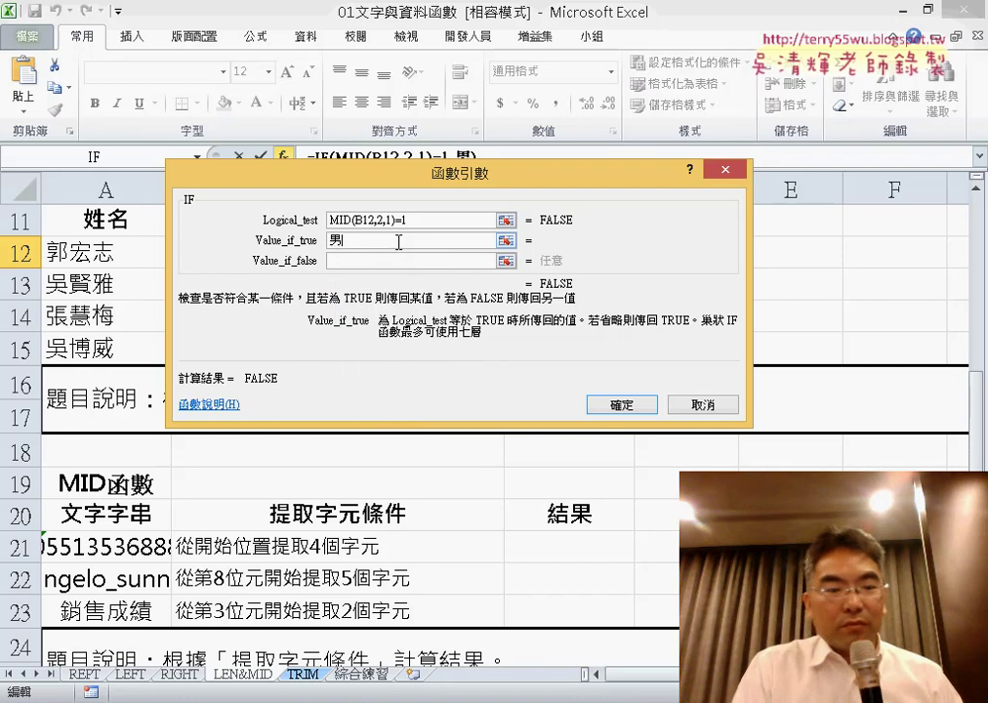
key("Tab")
type("女")
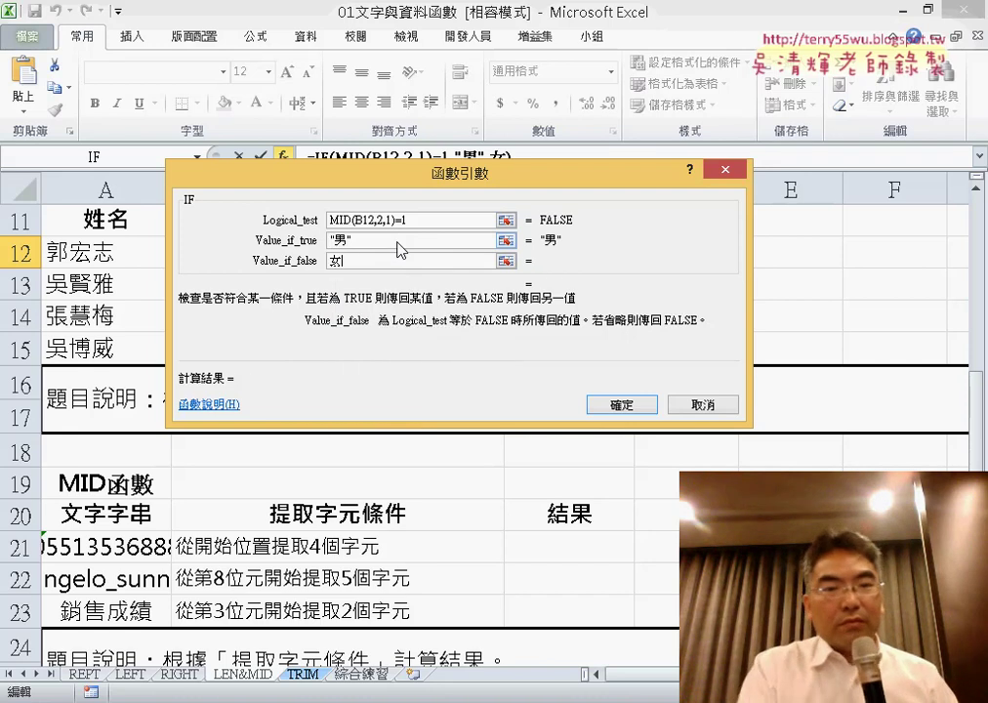
left_click(398, 242)
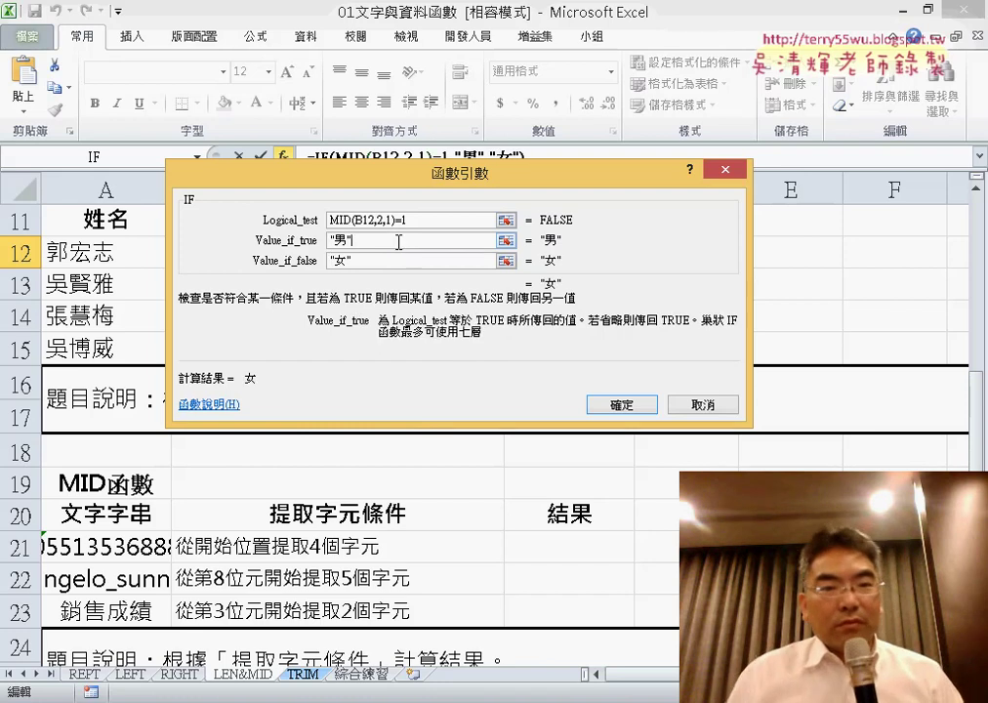
Step: Commit C12's IF formula, fill it down to C15 (all 女), then reopen C12's IF arguments
left_click(647, 414)
left_click_drag(634, 267, 641, 363)
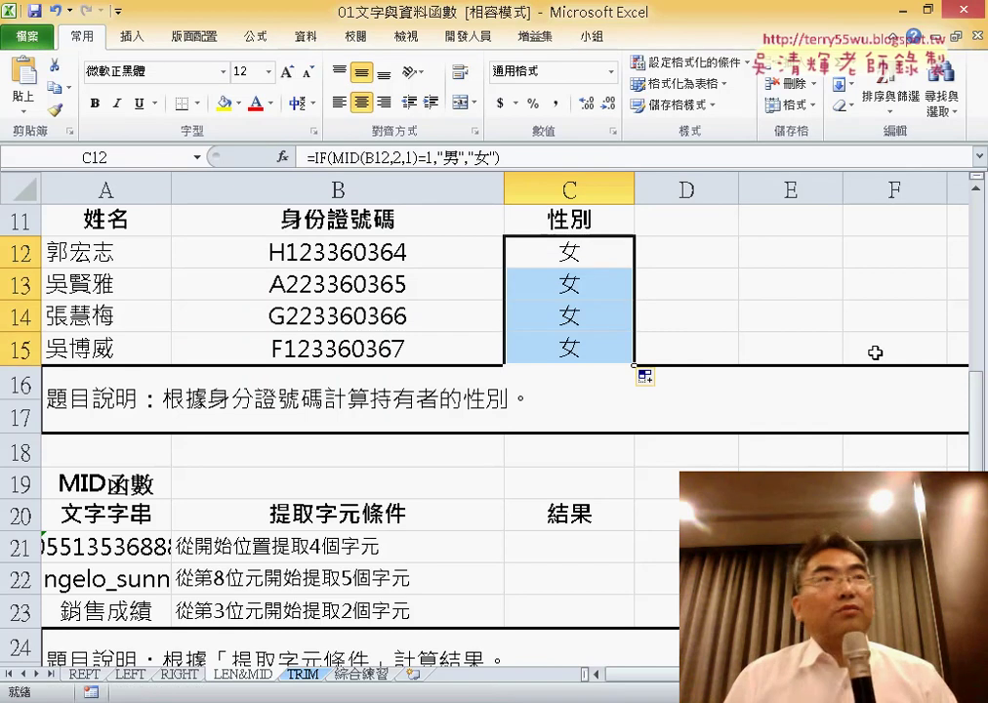
left_click(598, 248)
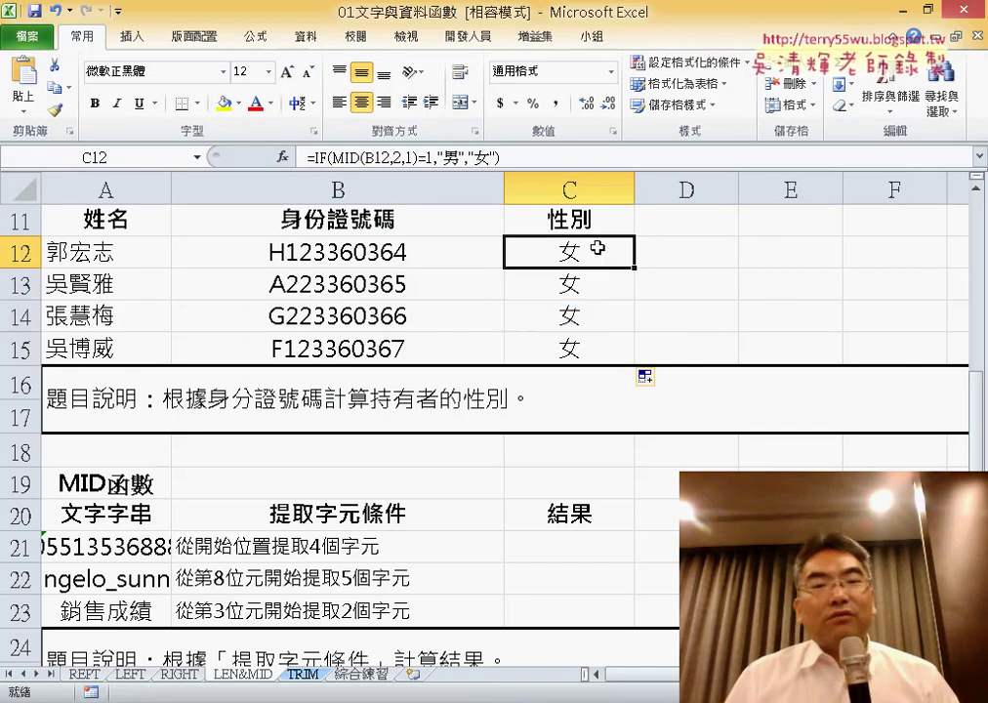
left_click(322, 156)
left_click(282, 156)
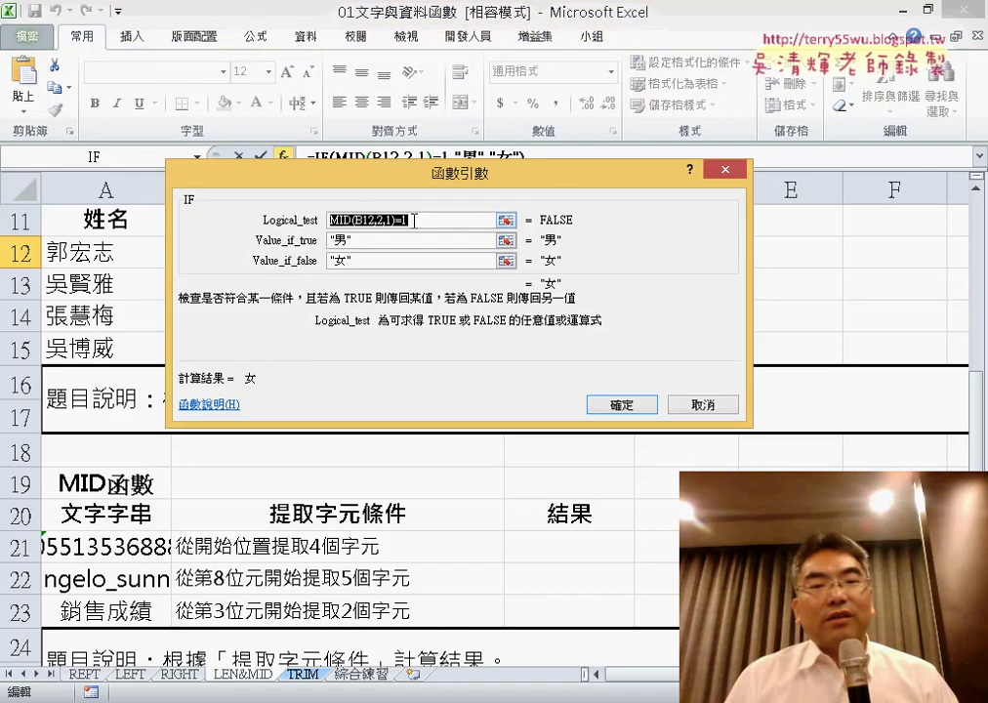
Step: Edit the Logical_test so it reads MID(B12,2,1)="1, beginning to quote the 1
left_click(404, 221)
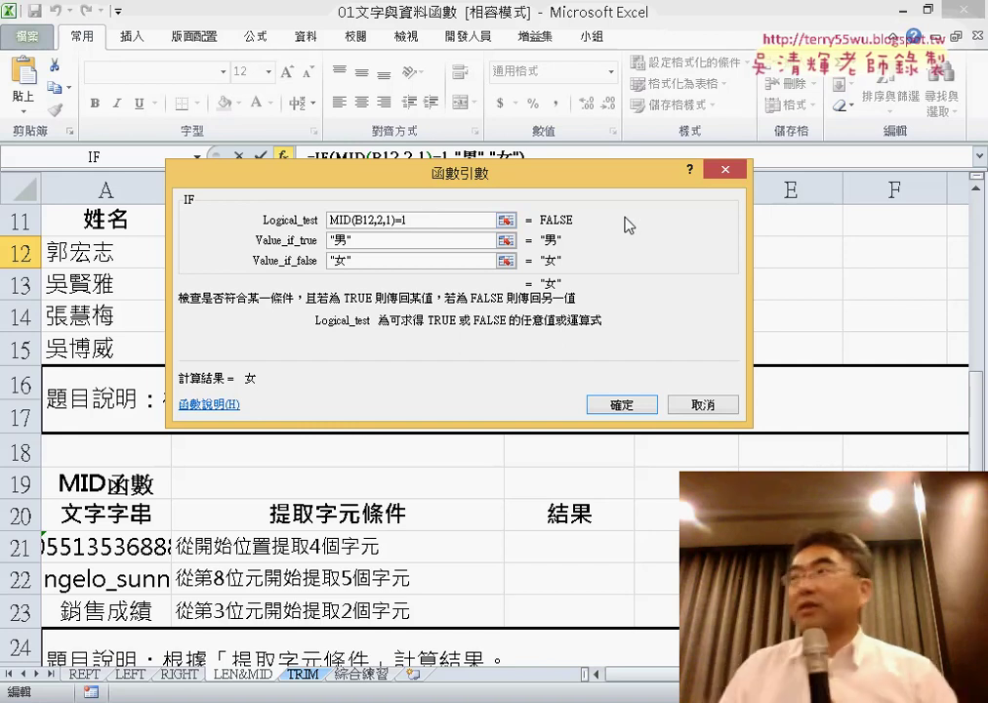
type("\"1")
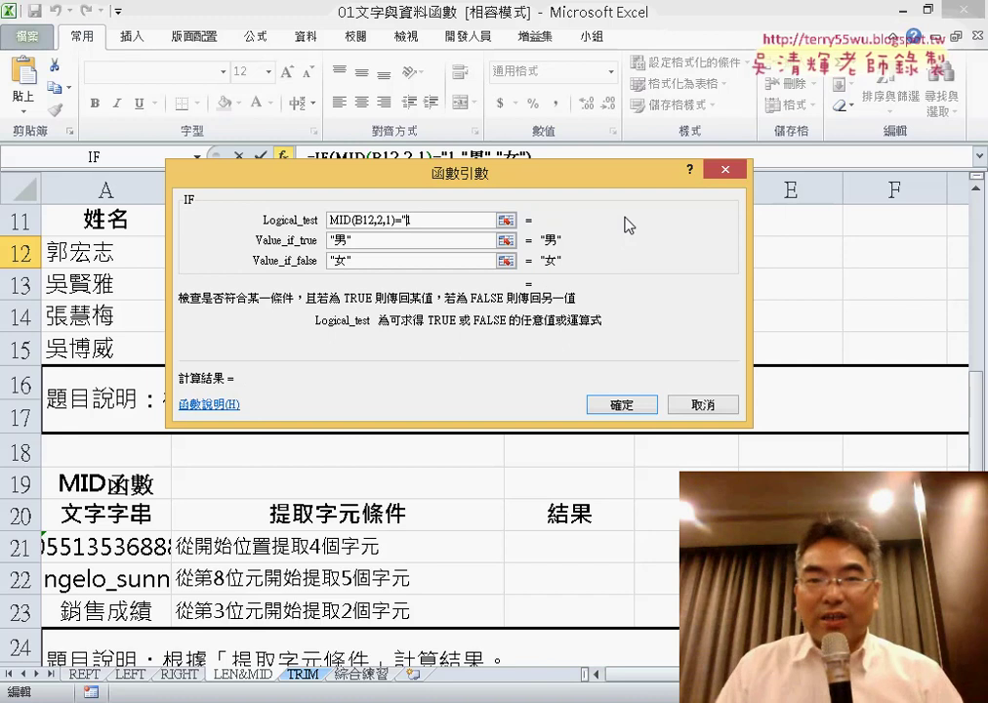
type("\"")
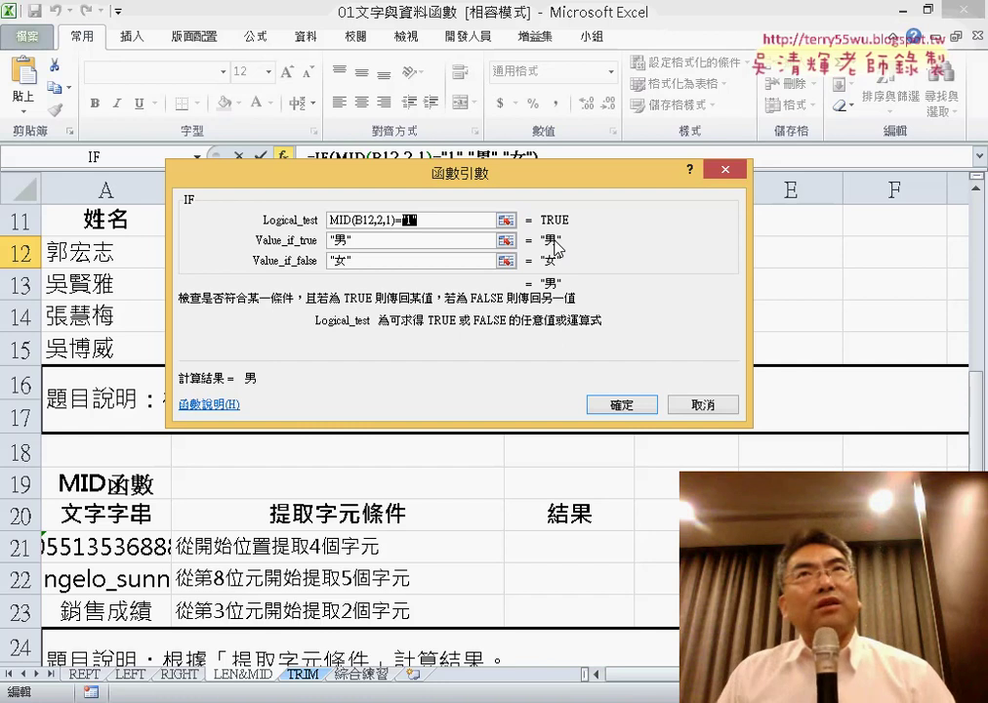
Step: Commit the corrected formula in C12 and fill it down to C15, giving 男, 女, 女, 男
left_click(622, 408)
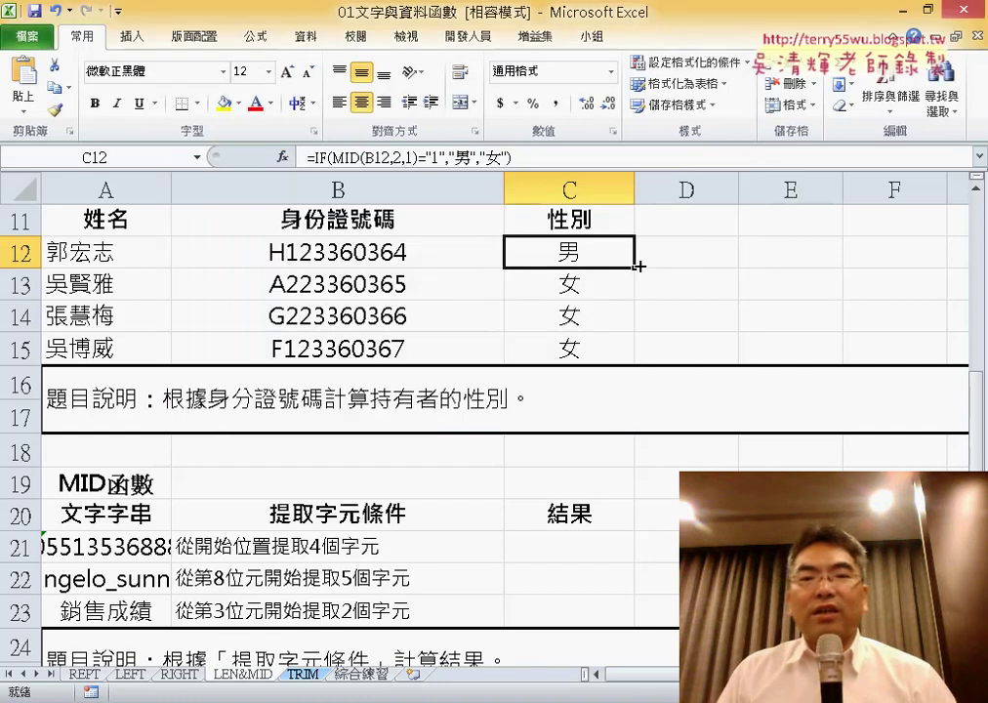
left_click_drag(636, 266, 632, 359)
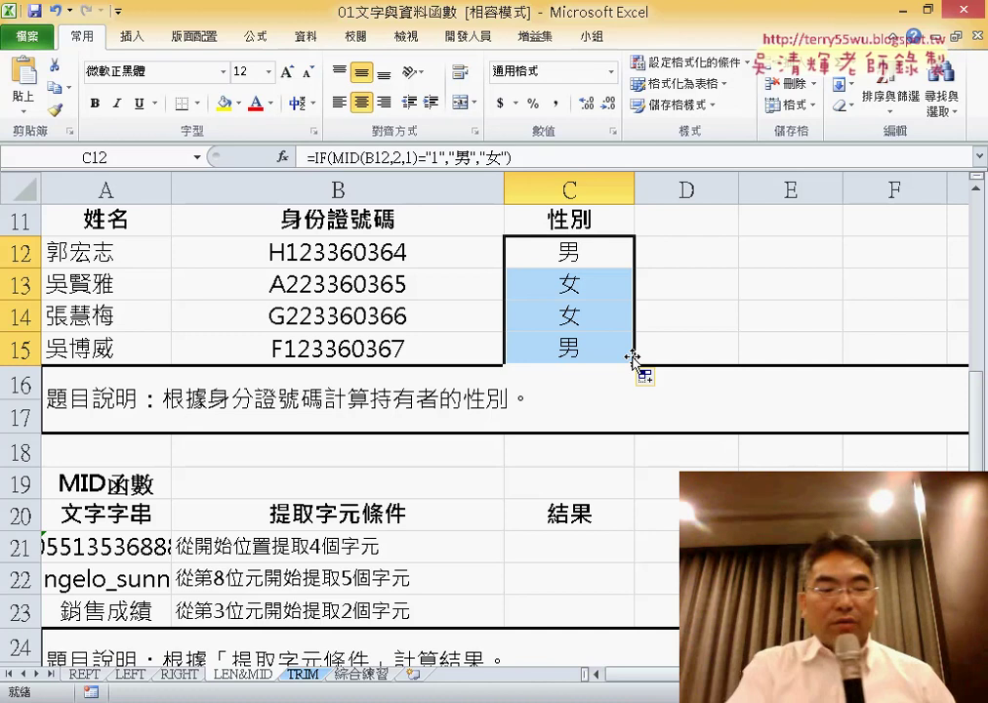
Step: Undo back to =MID(B12,2,1) in C12, cut that expression from the formula, and open Insert Function
key("ctrl+z")
key("ctrl+z")
key("ctrl+z")
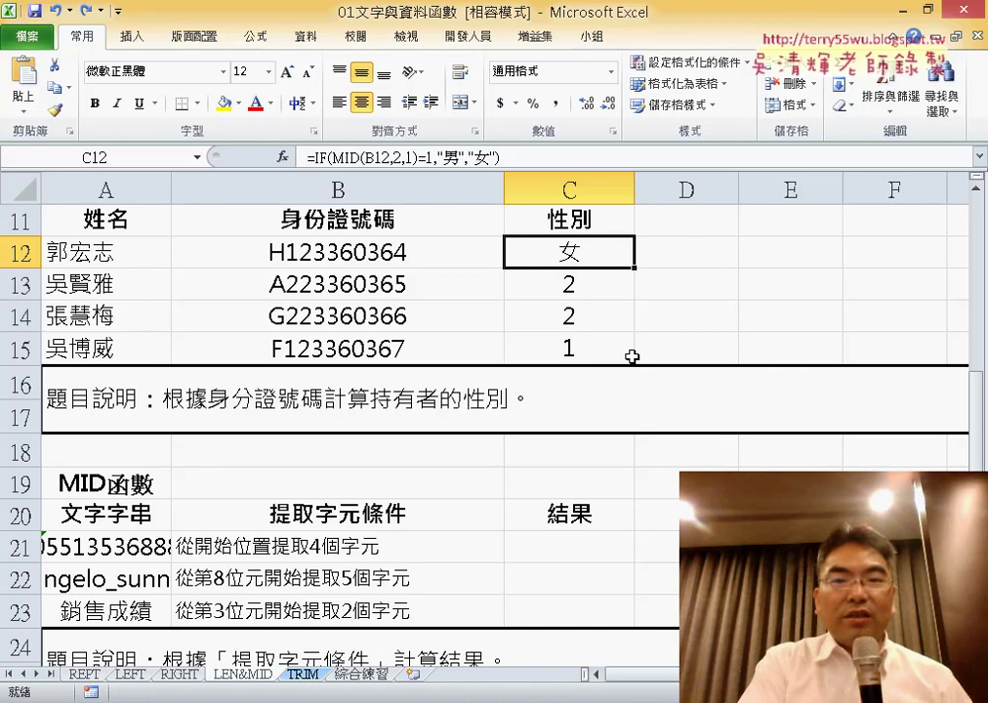
key("ctrl+z")
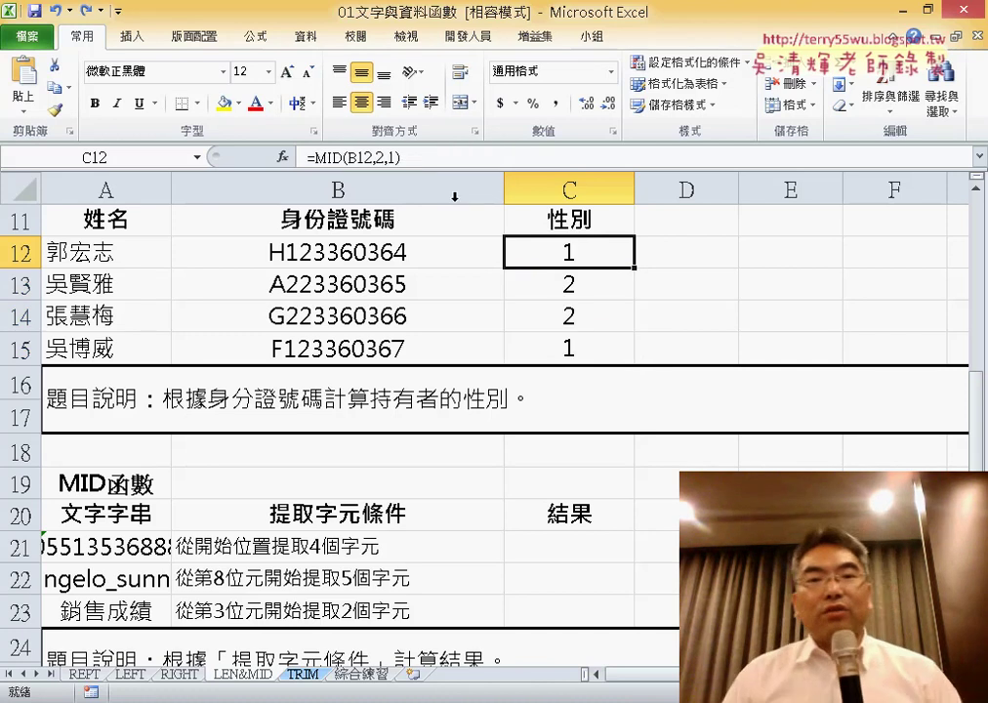
left_click_drag(315, 157, 424, 157)
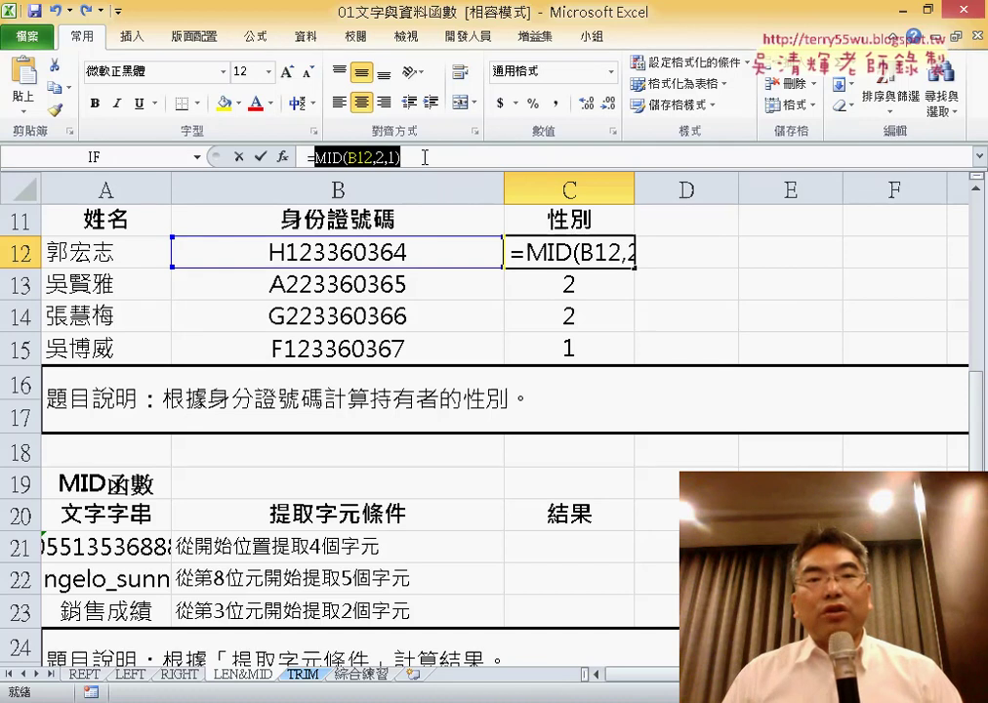
right_click(384, 162)
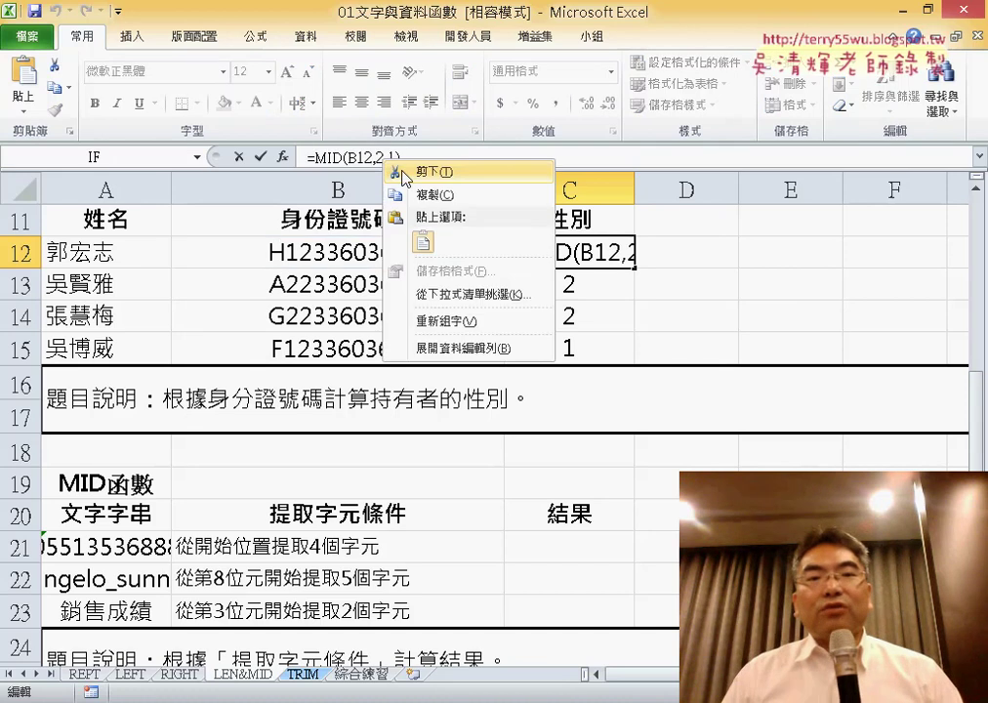
key("Escape")
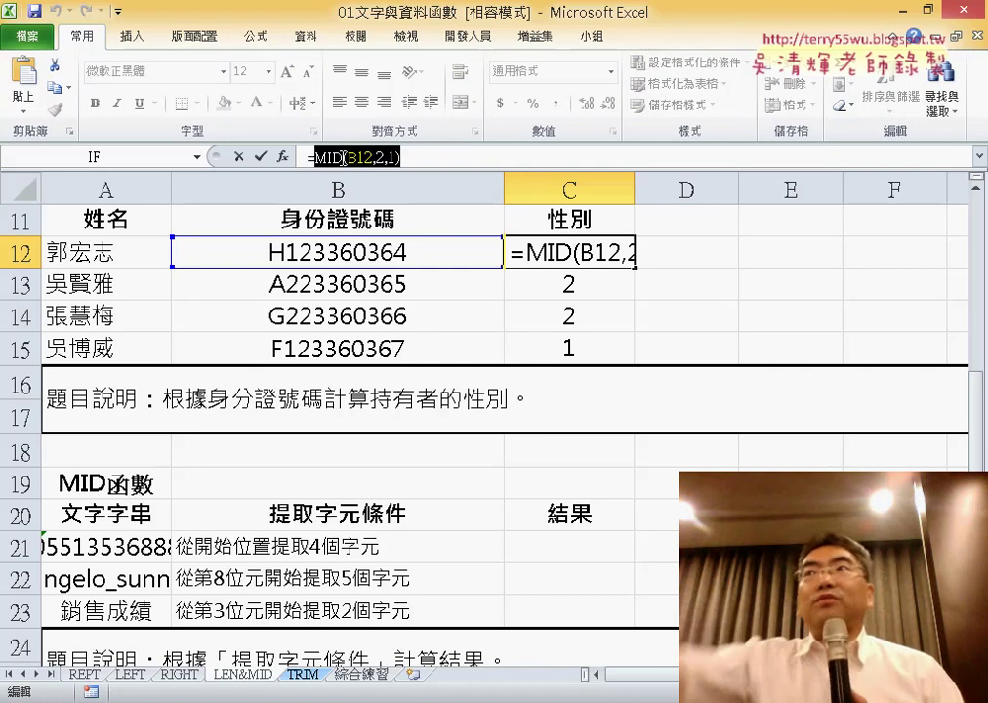
right_click(344, 158)
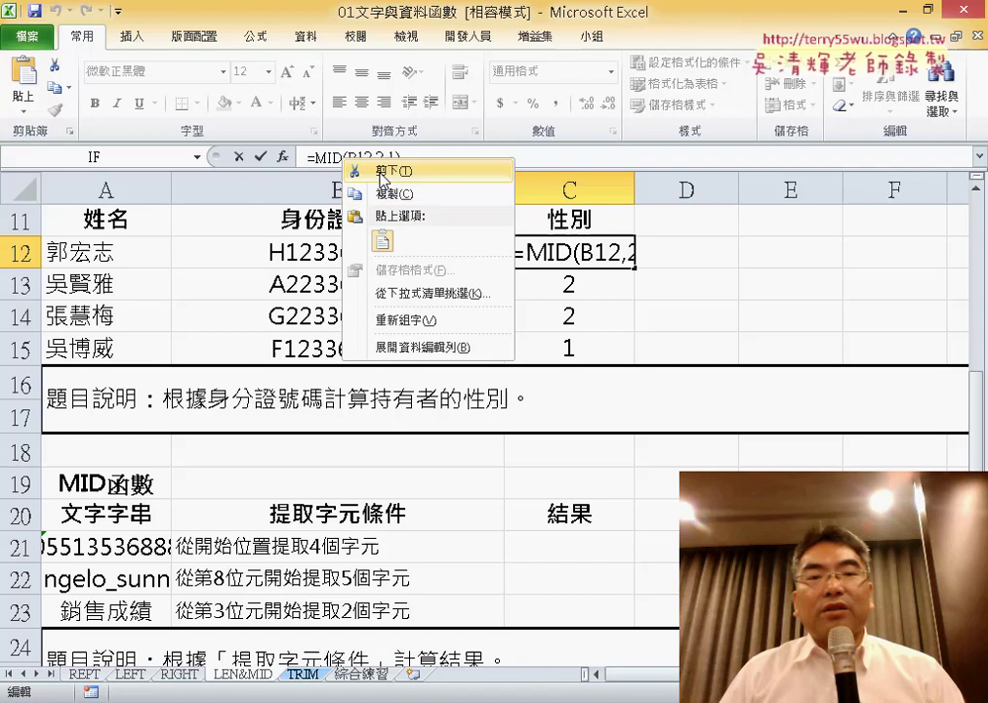
left_click(386, 171)
left_click(282, 156)
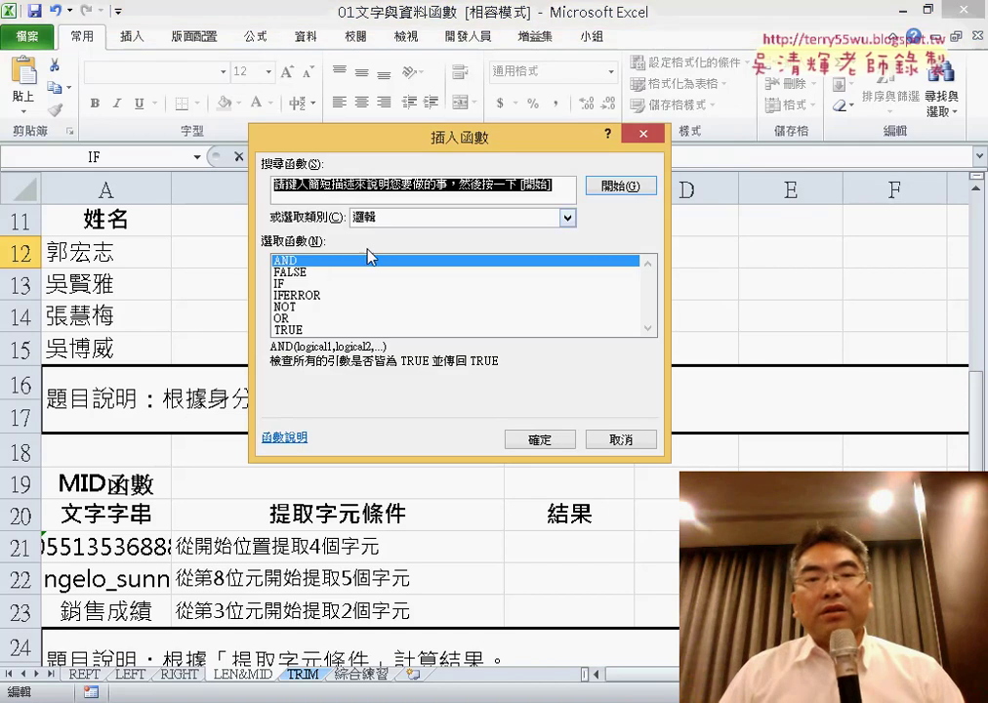
Step: Insert the IF function with the pasted Logical_test MID(B12,2,1)="1"
left_click(298, 284)
left_click(540, 440)
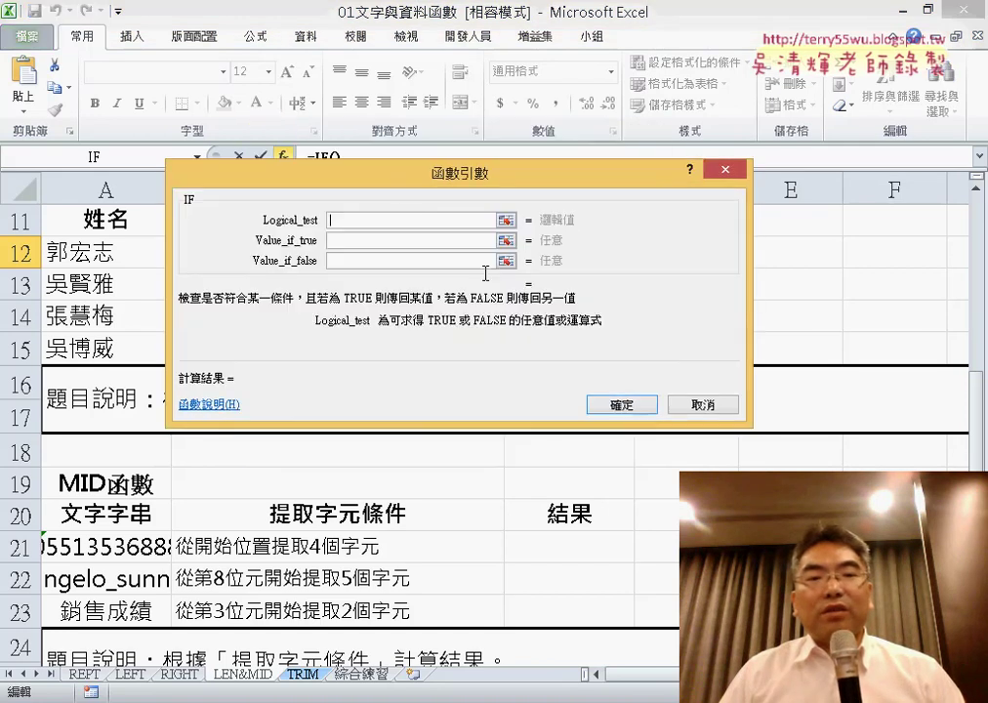
right_click(403, 215)
left_click(436, 277)
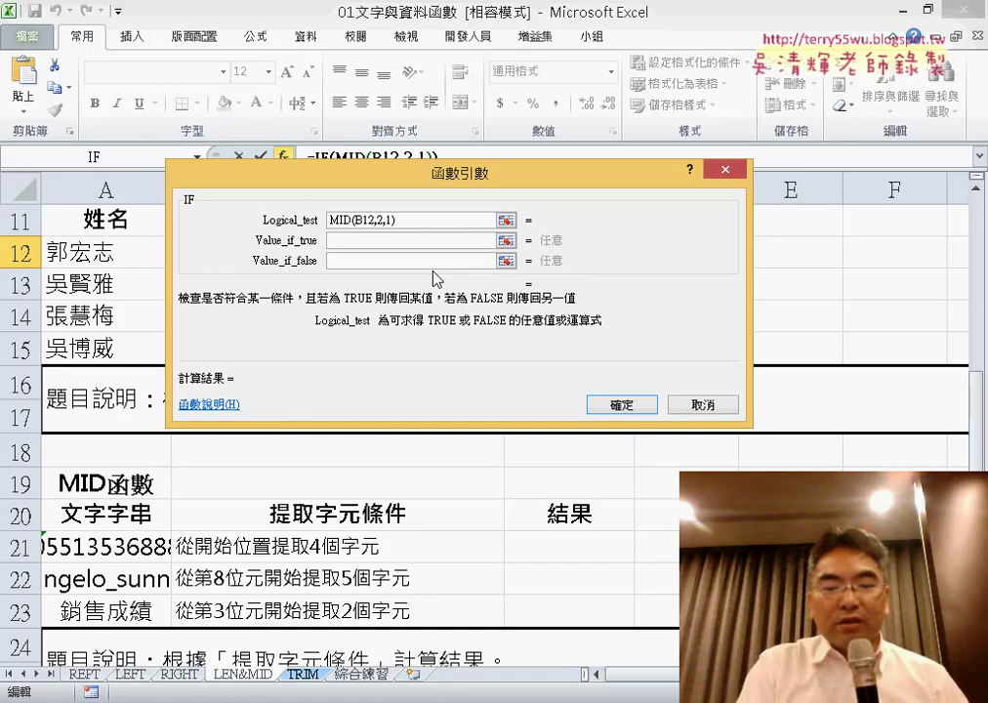
type("=")
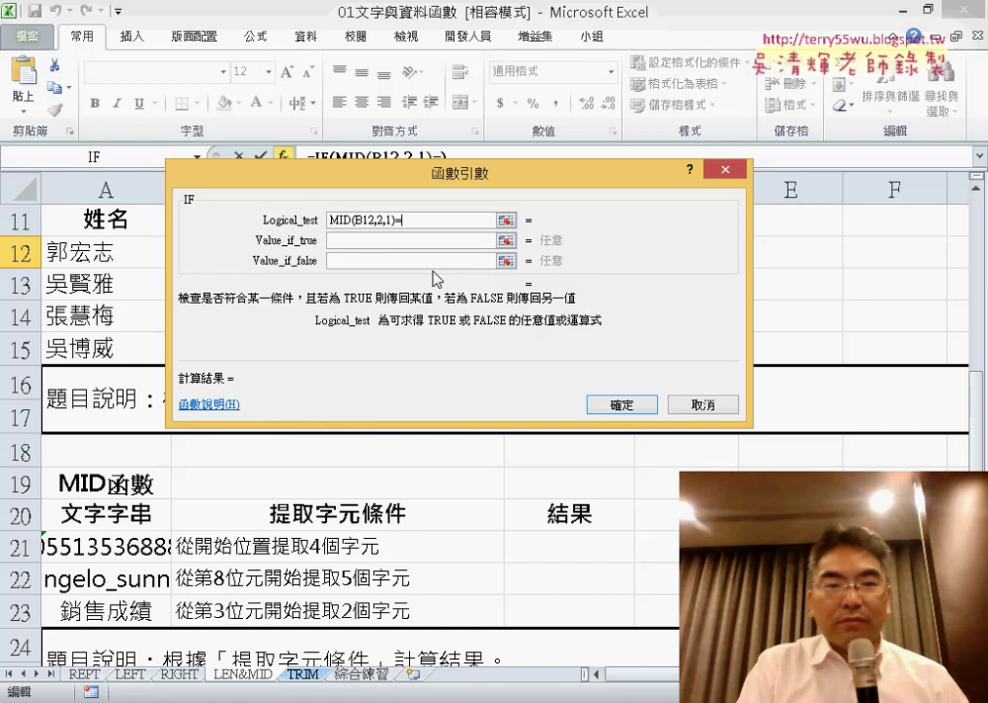
type("\"1")
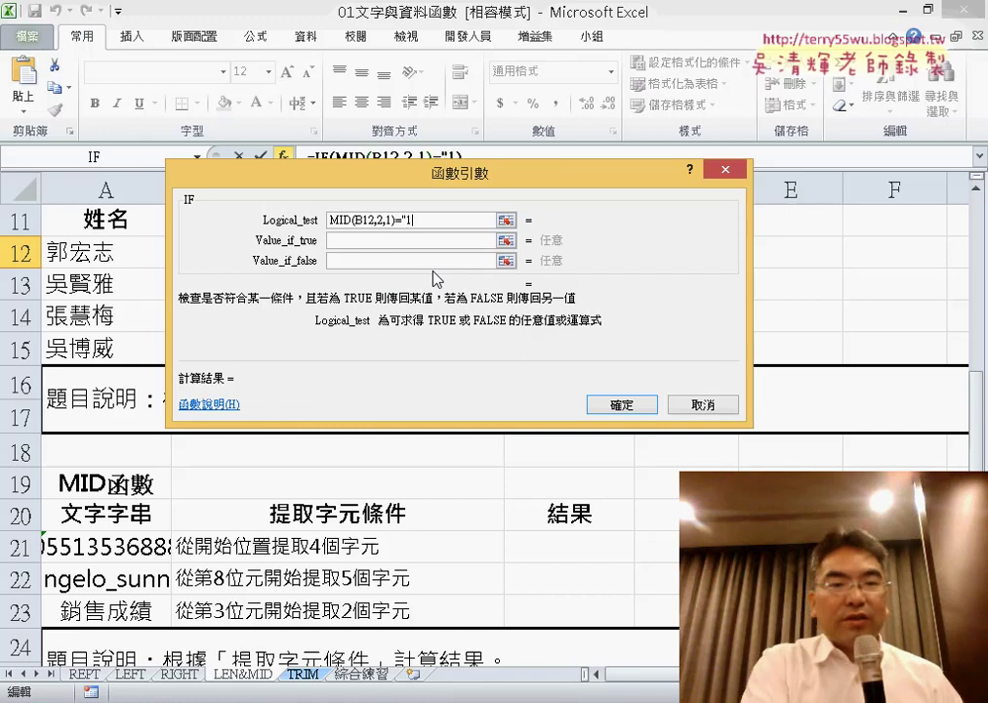
type("\"")
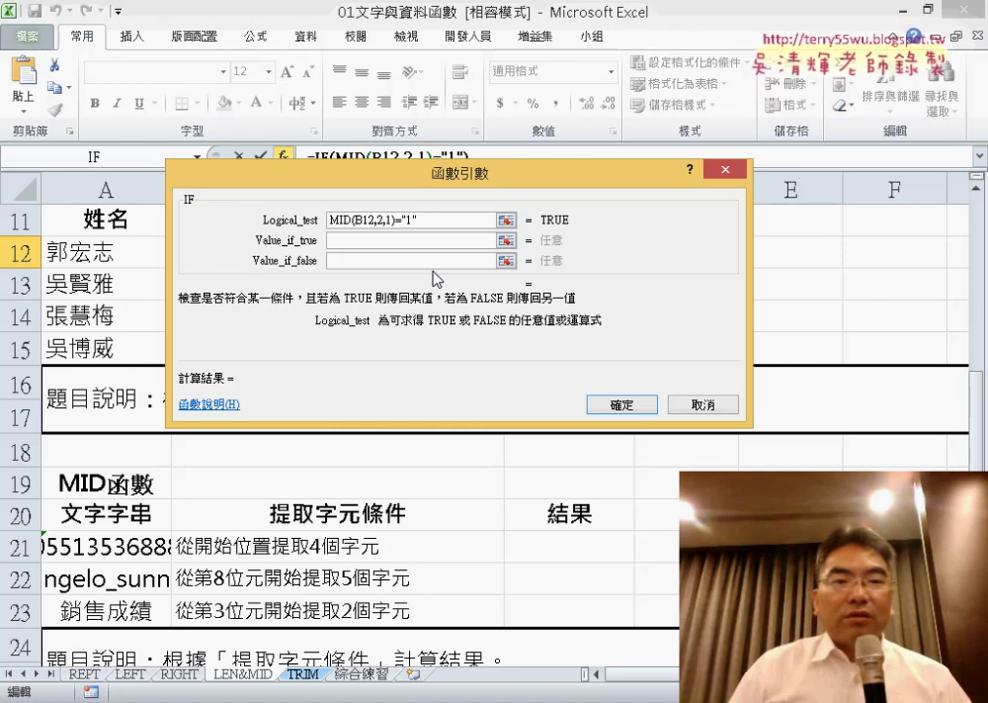
Step: Set Value_if_true to 男 and Value_if_false to 女, moving the arguments box aside
left_click(405, 242)
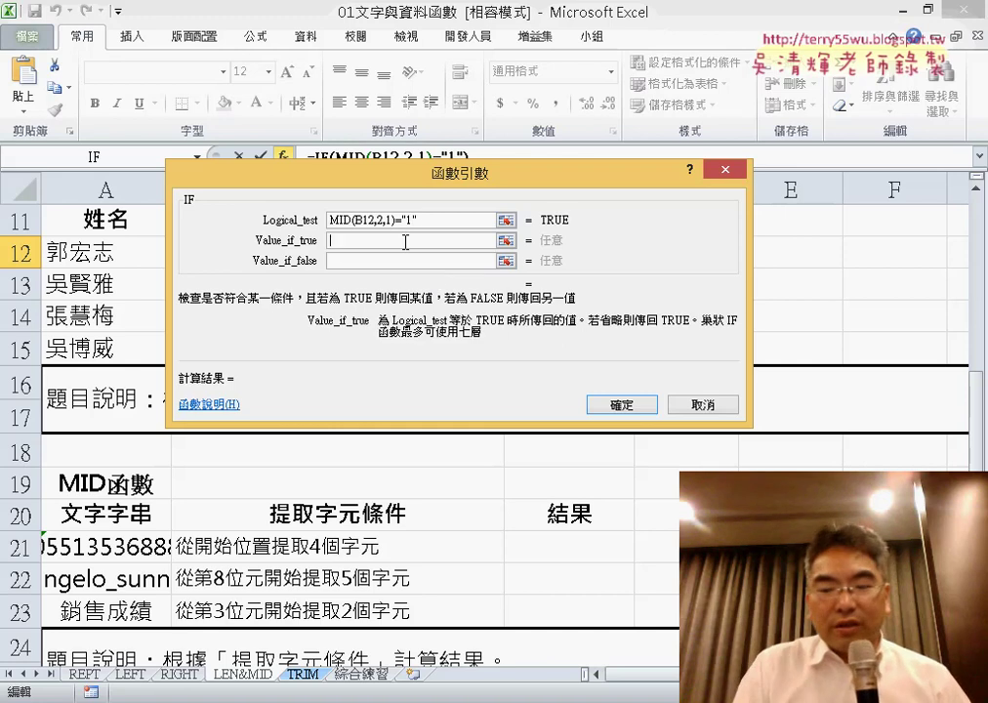
type("ㄋㄢ")
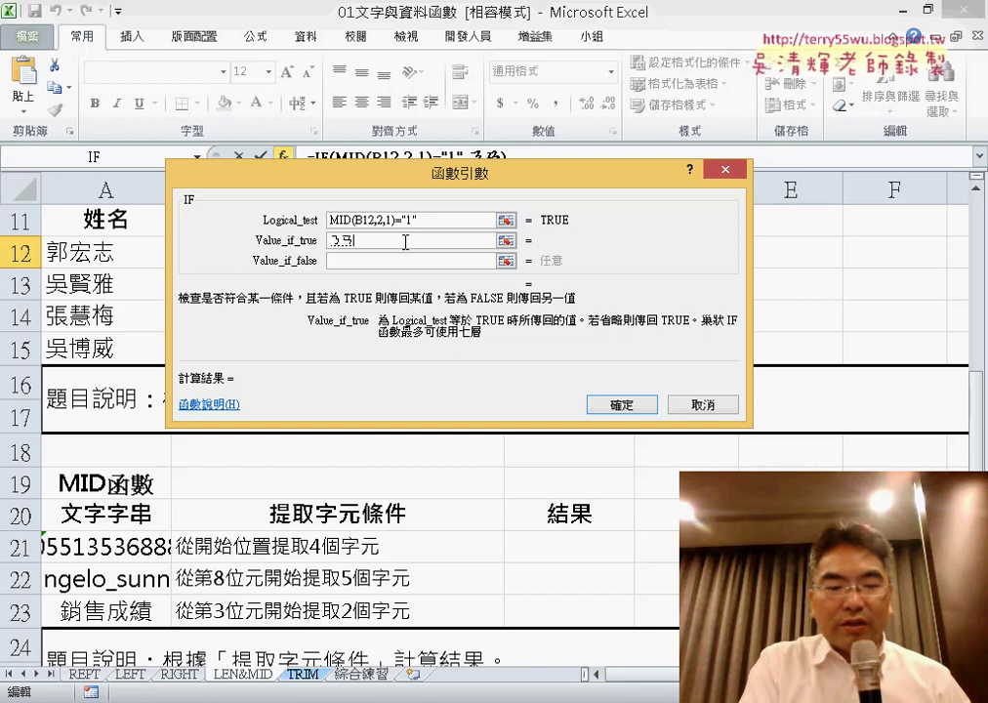
type("6")
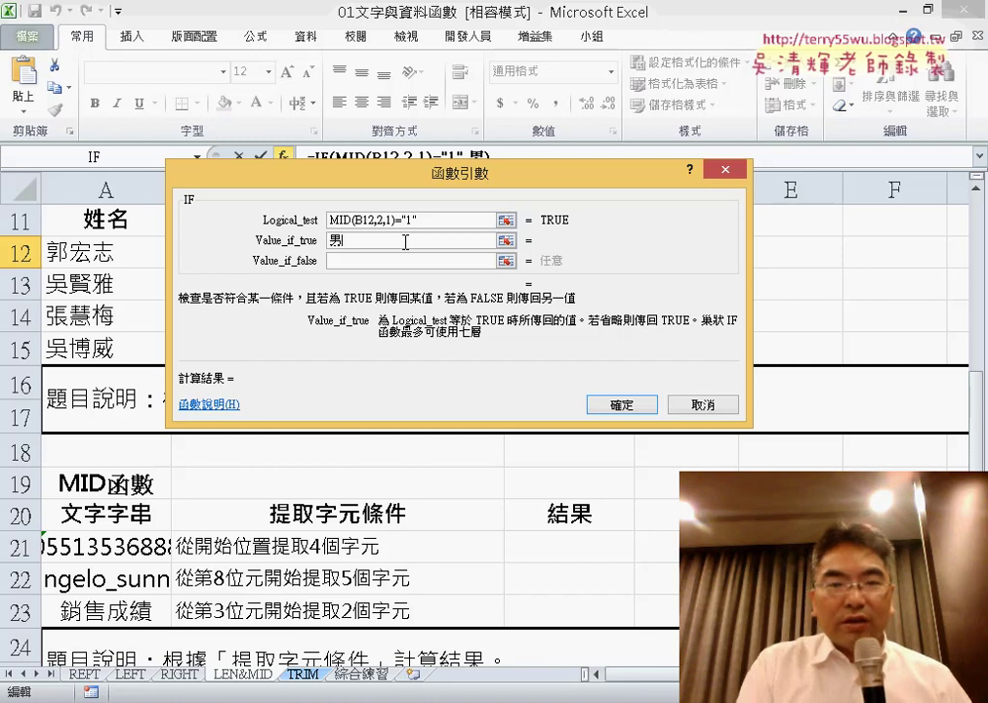
key("Tab")
type("ㄋㄩ")
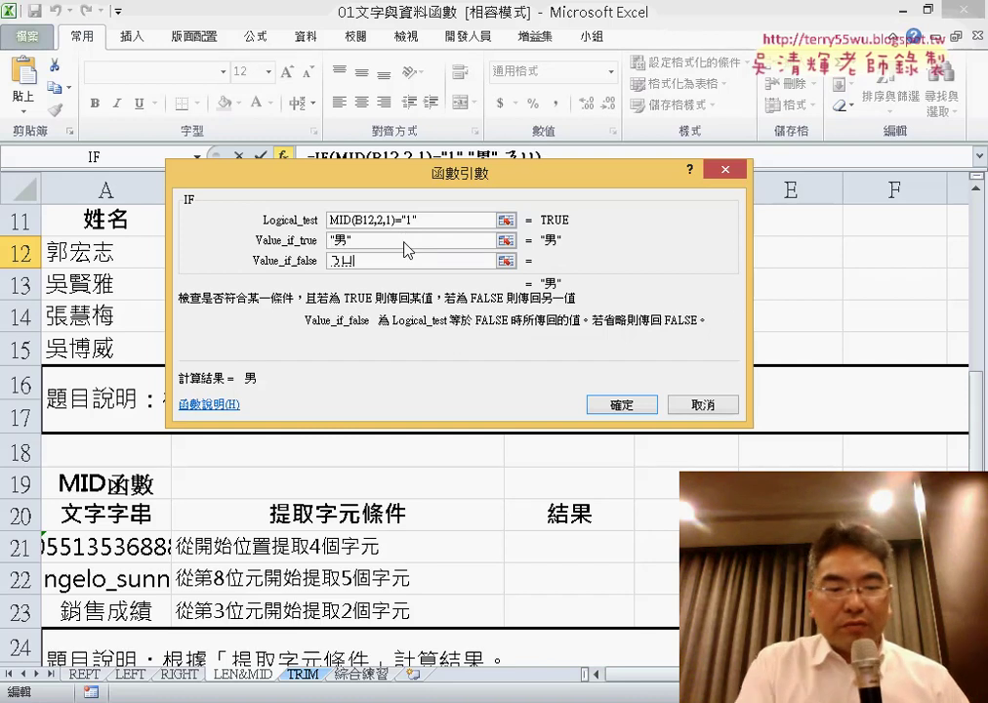
type("3")
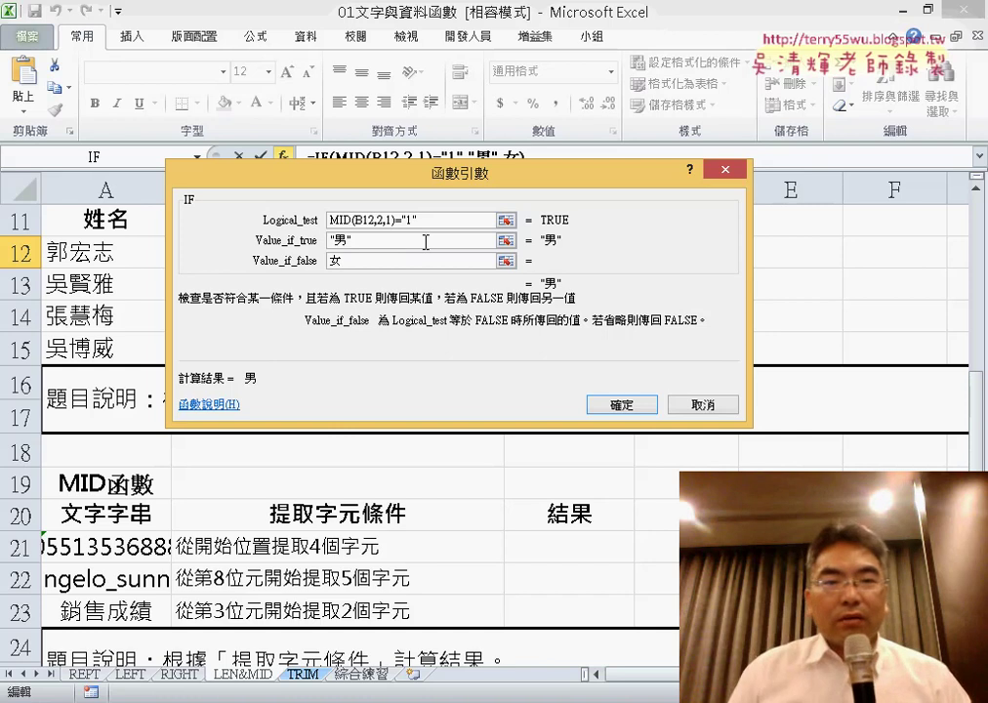
left_click(427, 241)
mouse_move(427, 174)
left_mouse_down()
mouse_move(569, 321)
mouse_move(564, 349)
mouse_move(527, 294)
left_mouse_up()
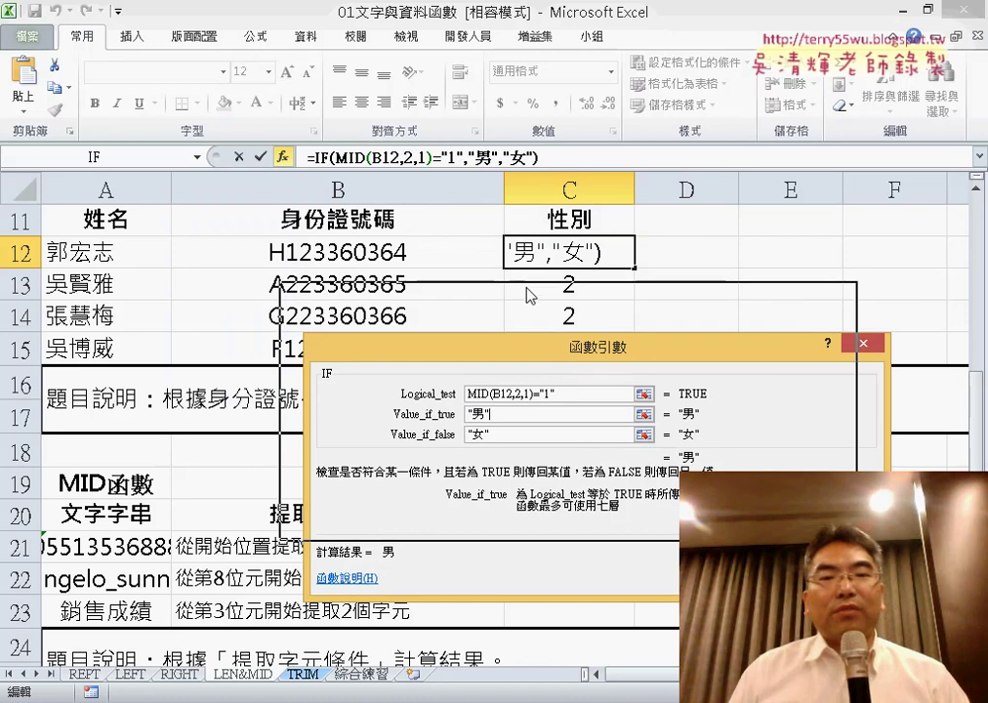
double_click(509, 339)
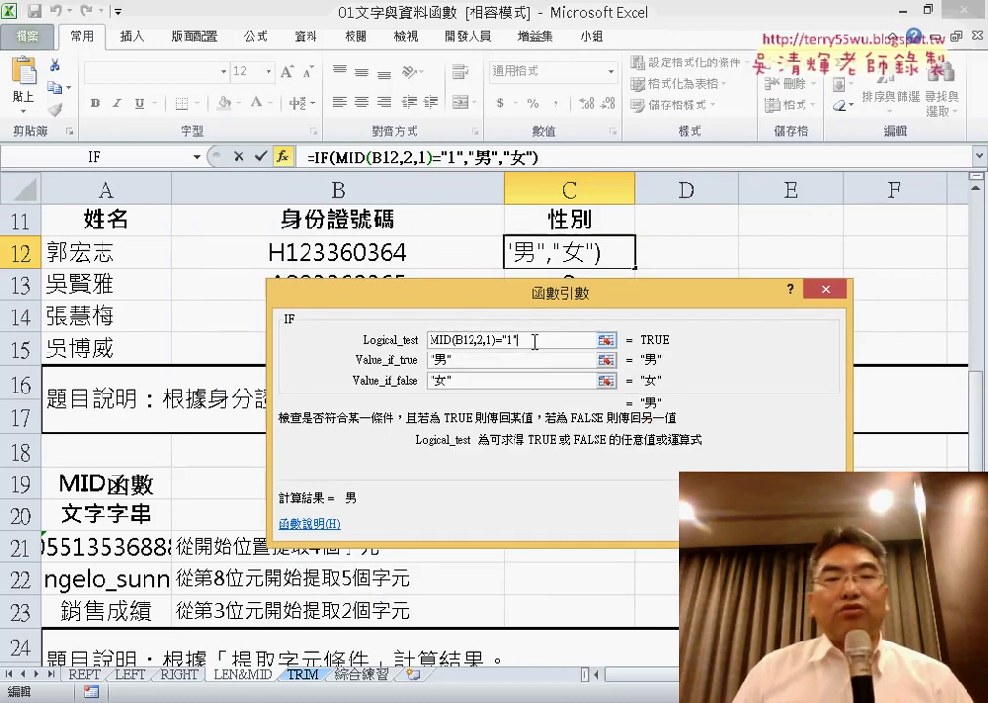